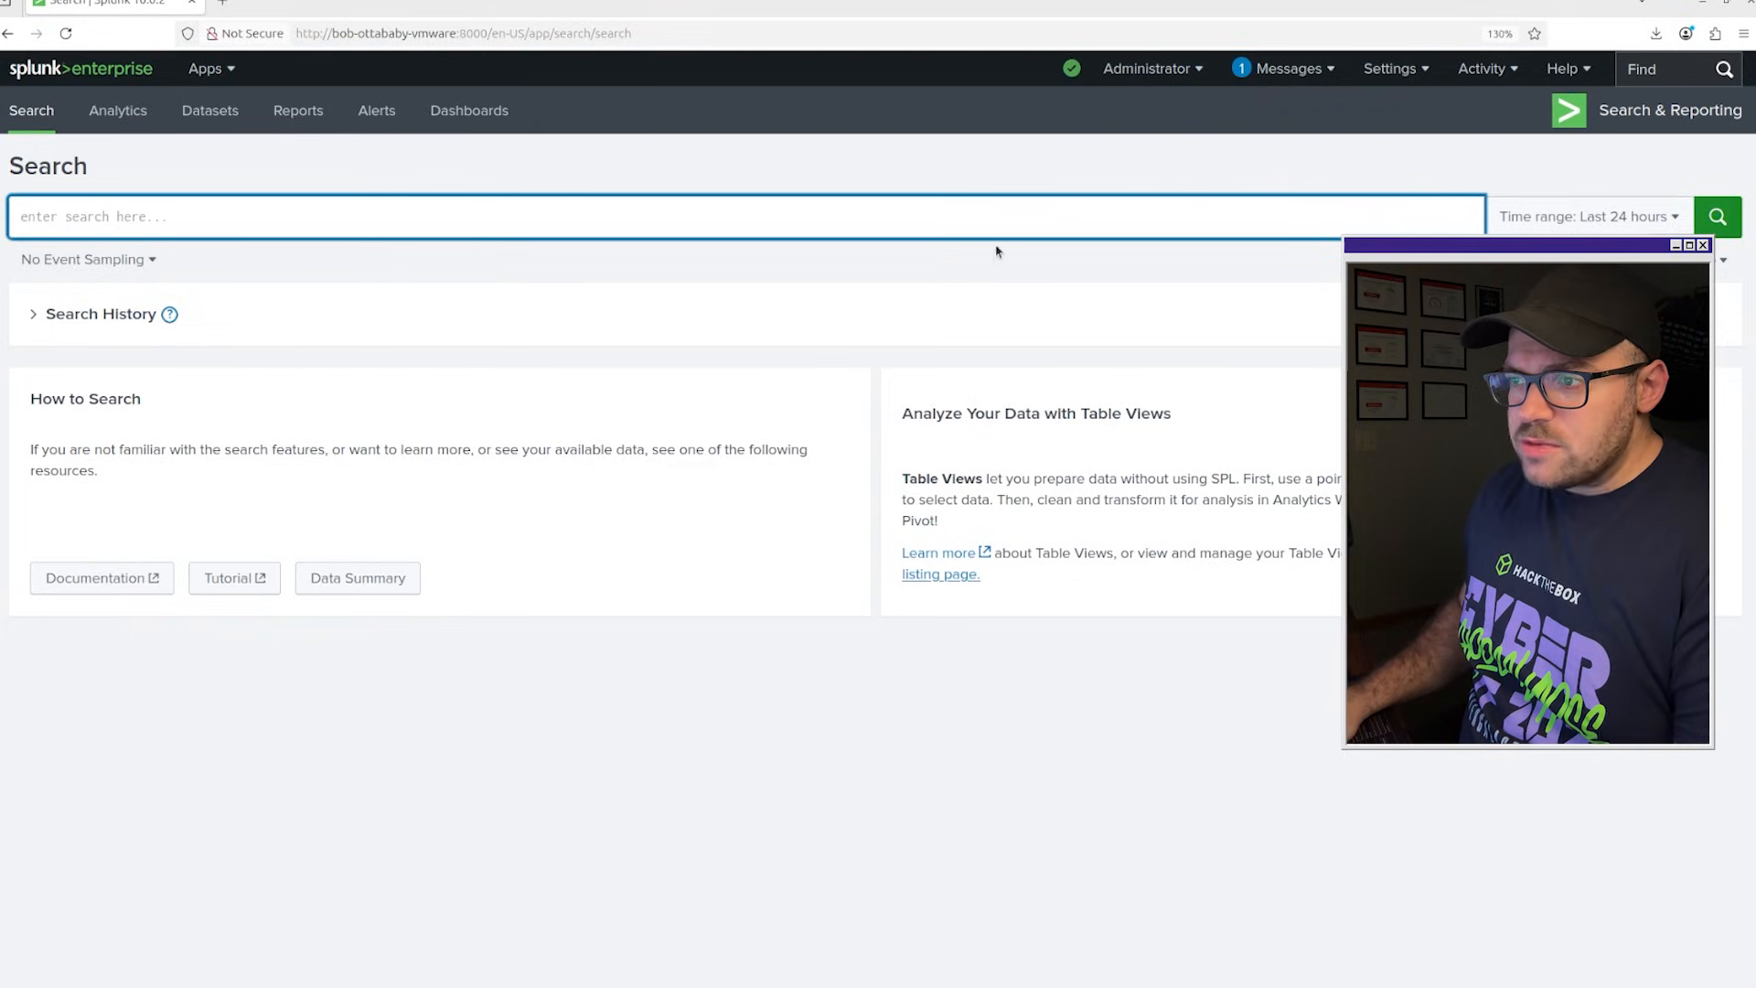
Run a search of the botsv3 index over all time with index=botsv3 earliest=1.
{"action": "type", "text": "ind"}
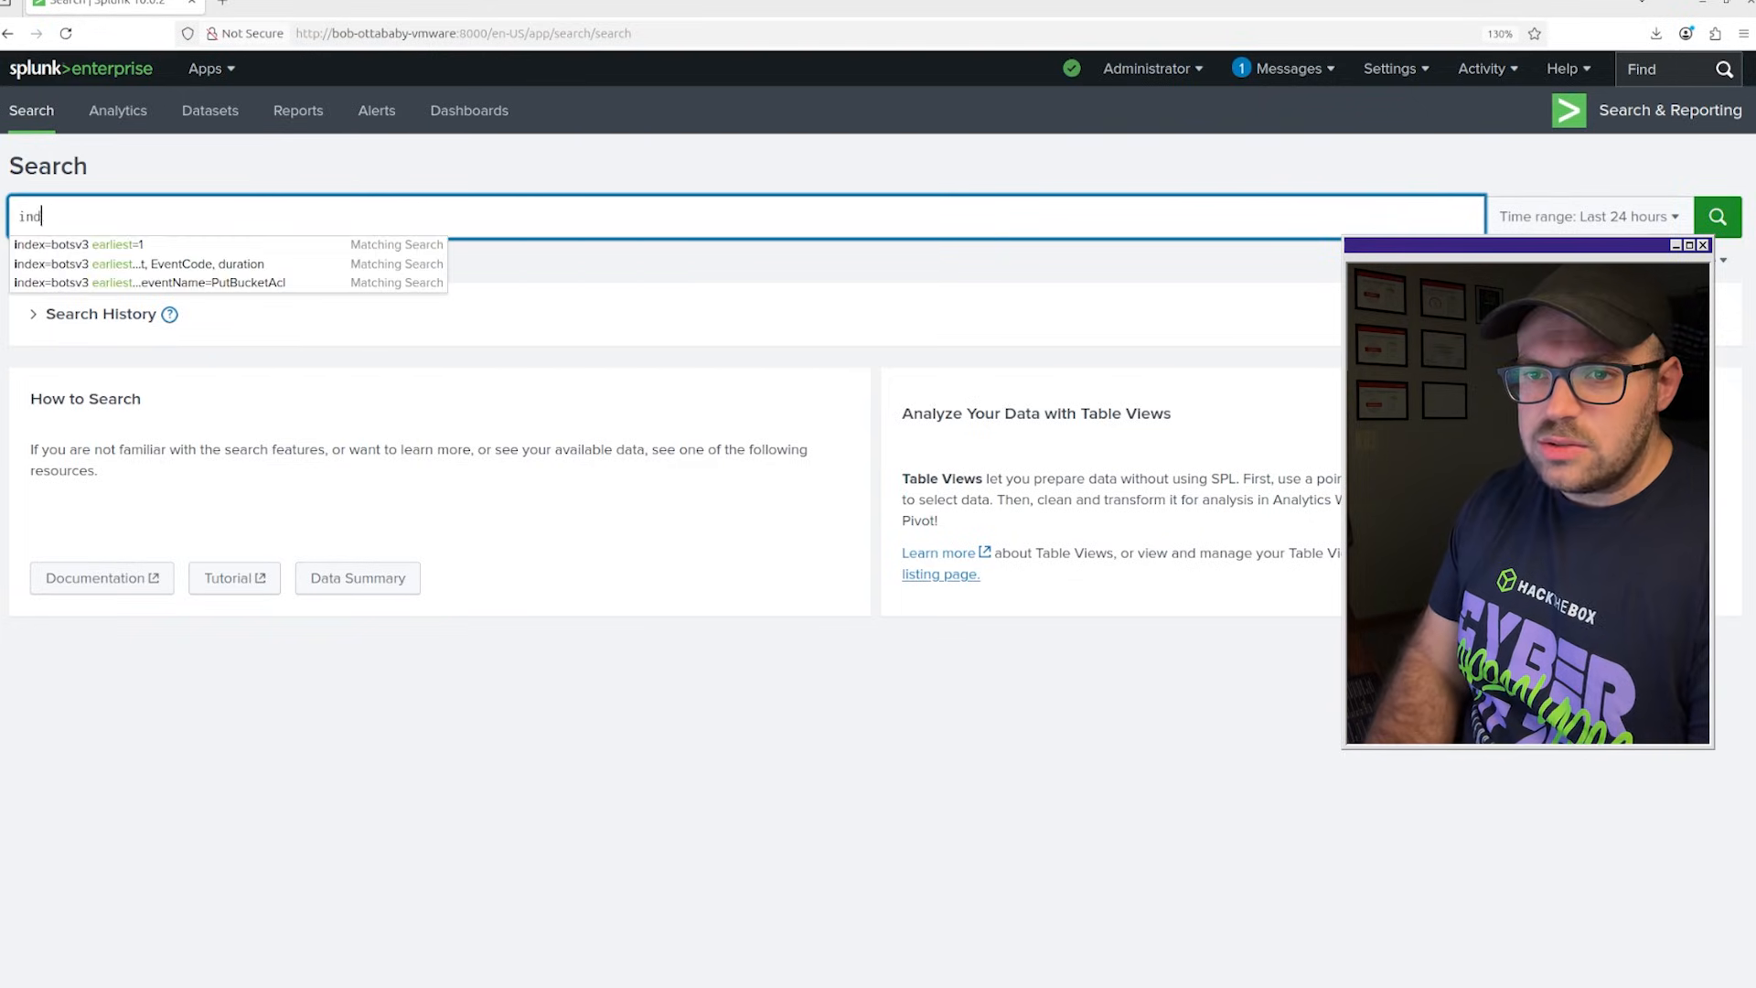
{"action": "type", "text": "ex=bo"}
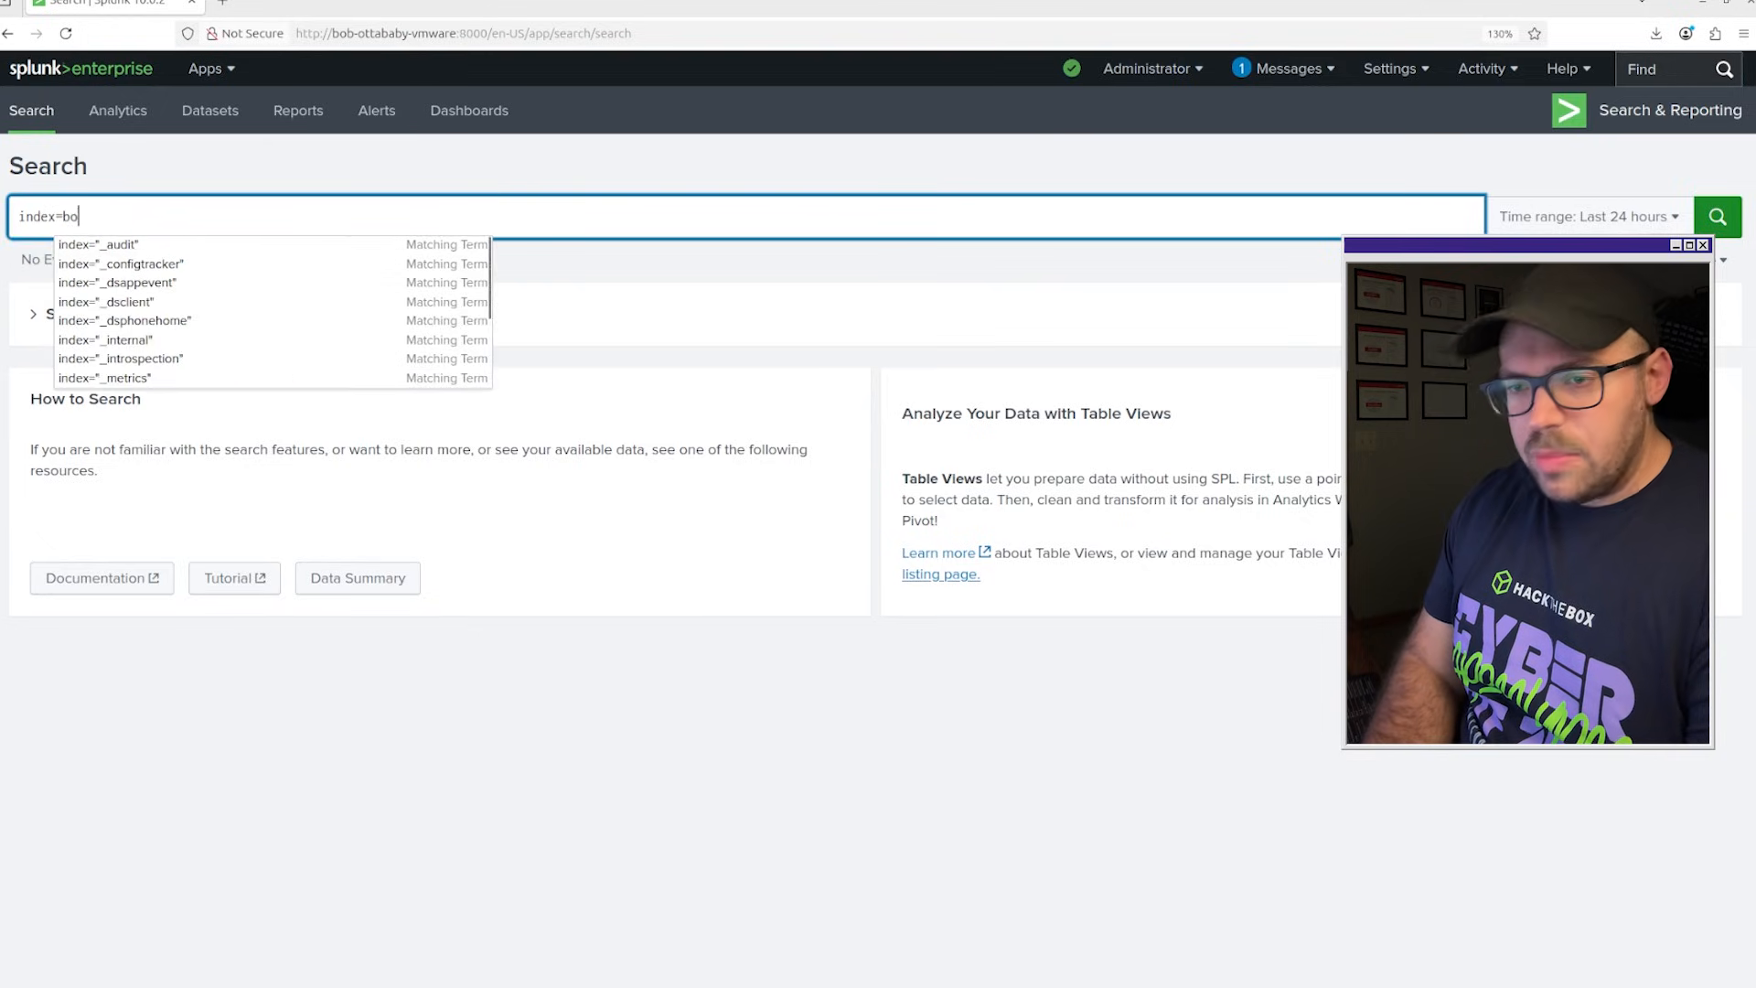
{"action": "type", "text": "tsv3 "}
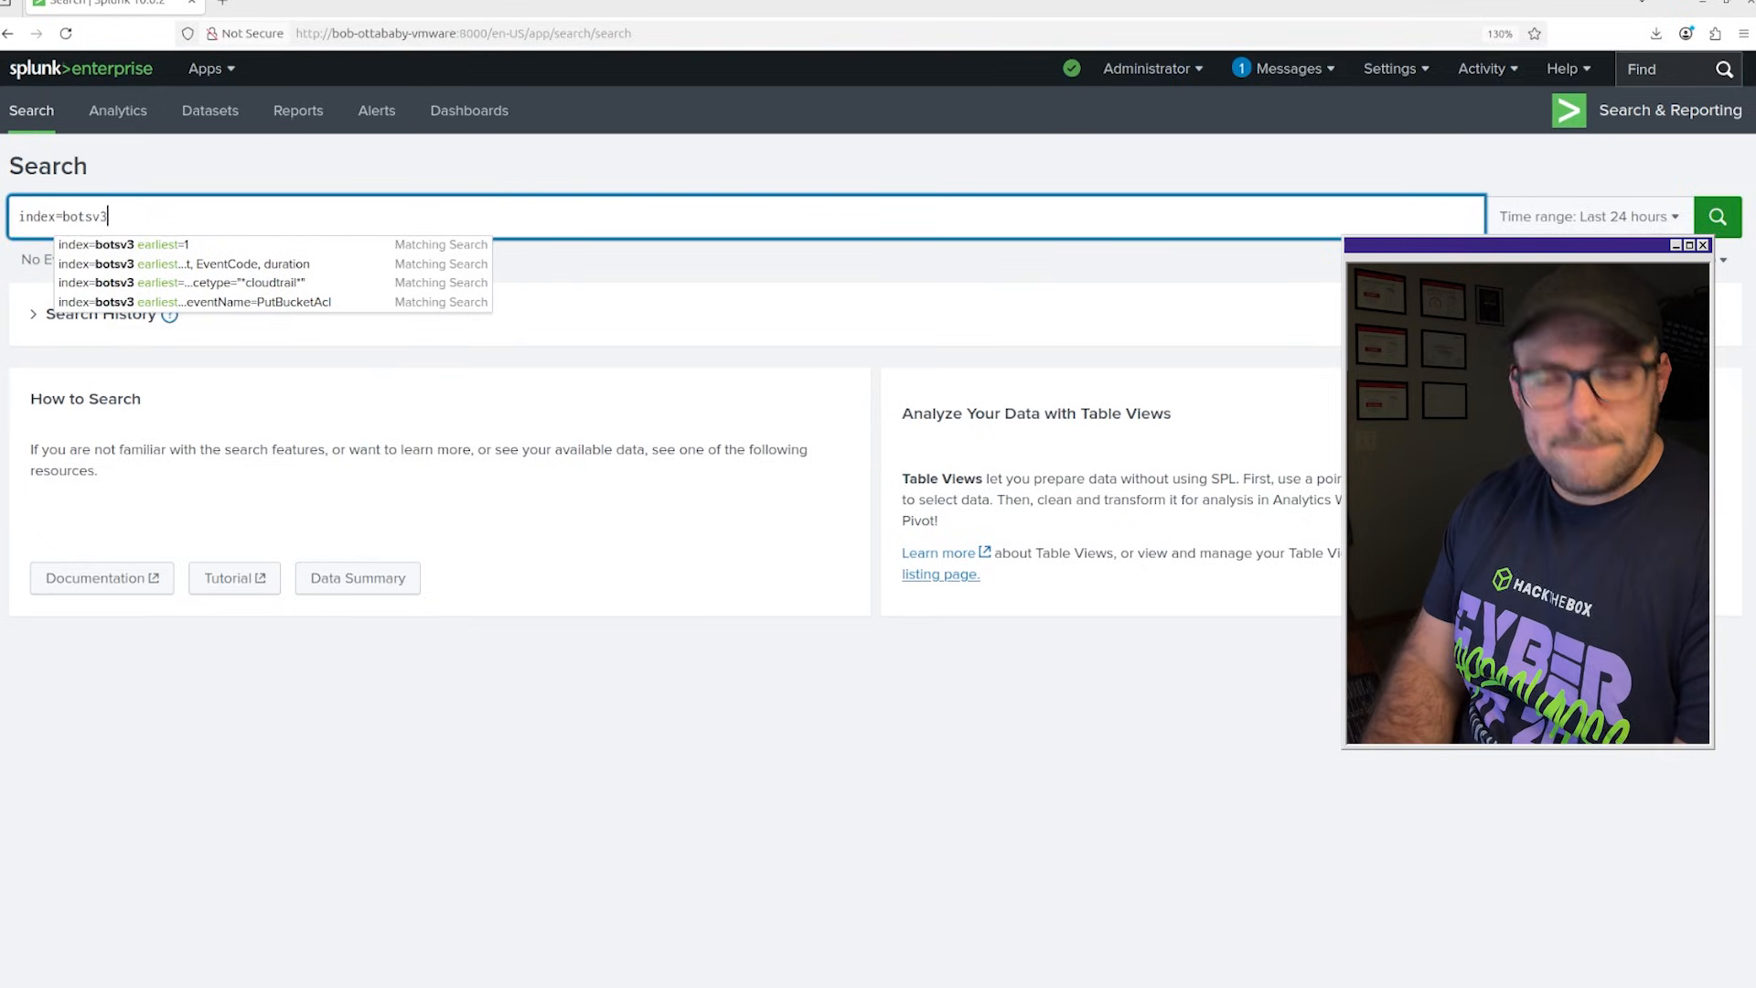
{"action": "type", "text": "earlie"}
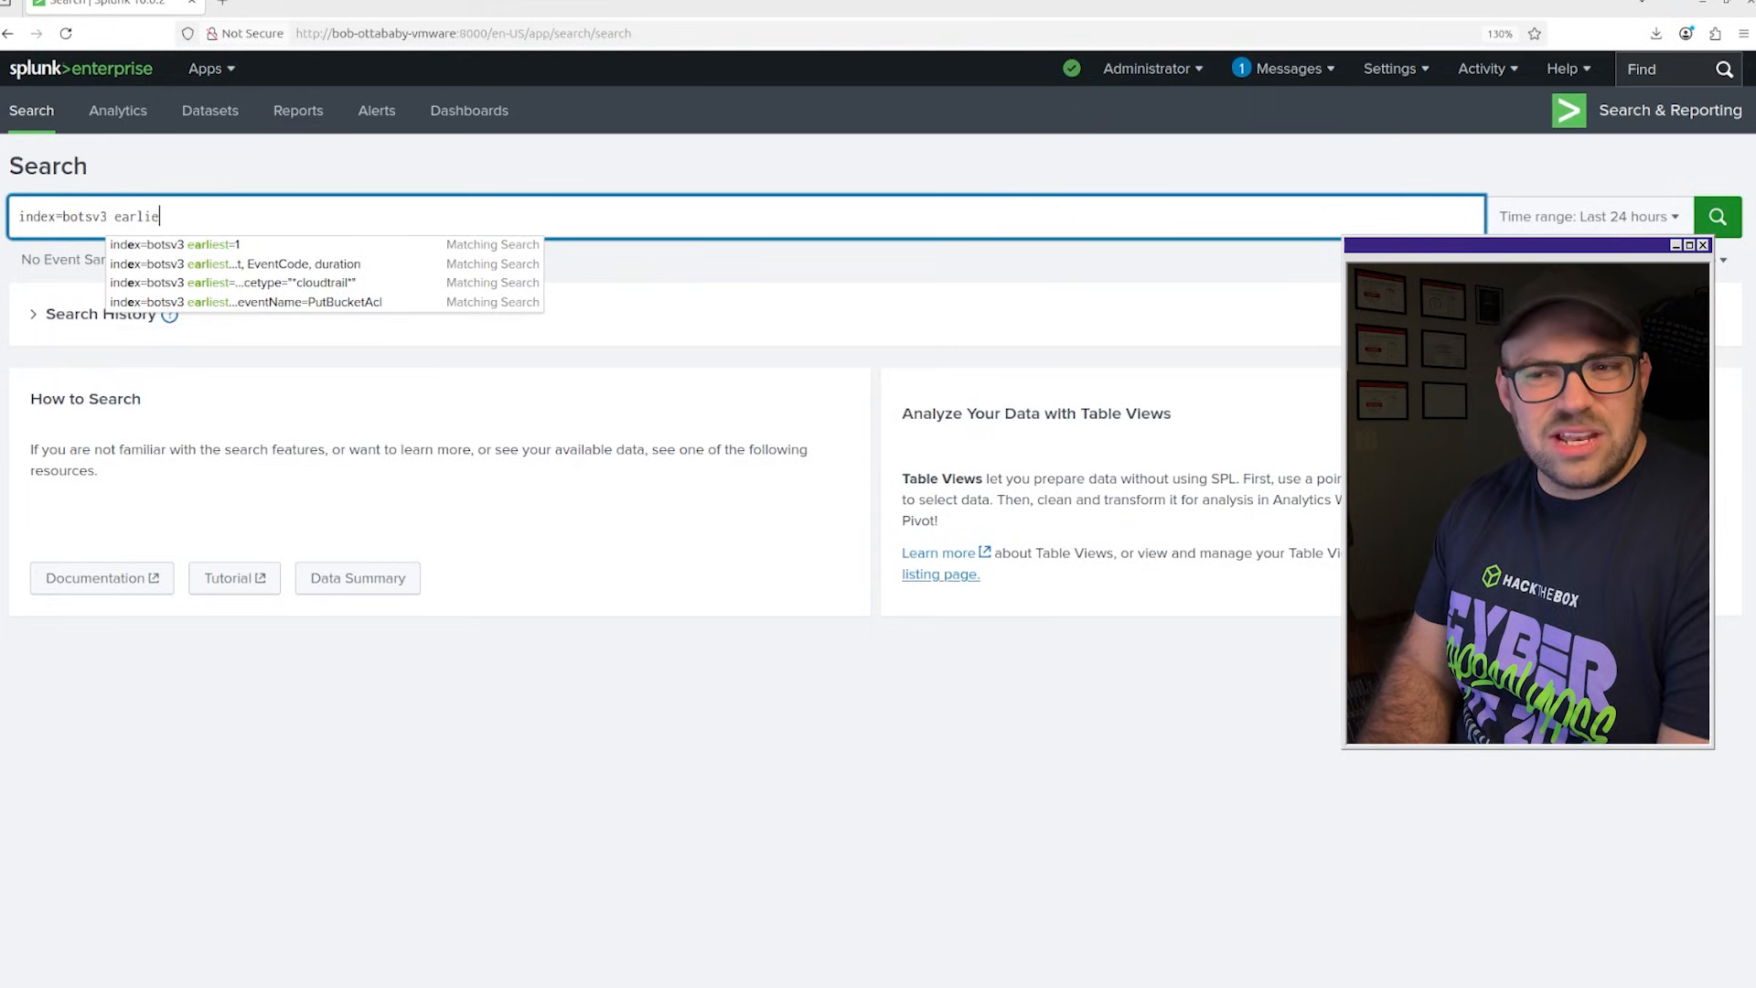
{"action": "type", "text": "st=1"}
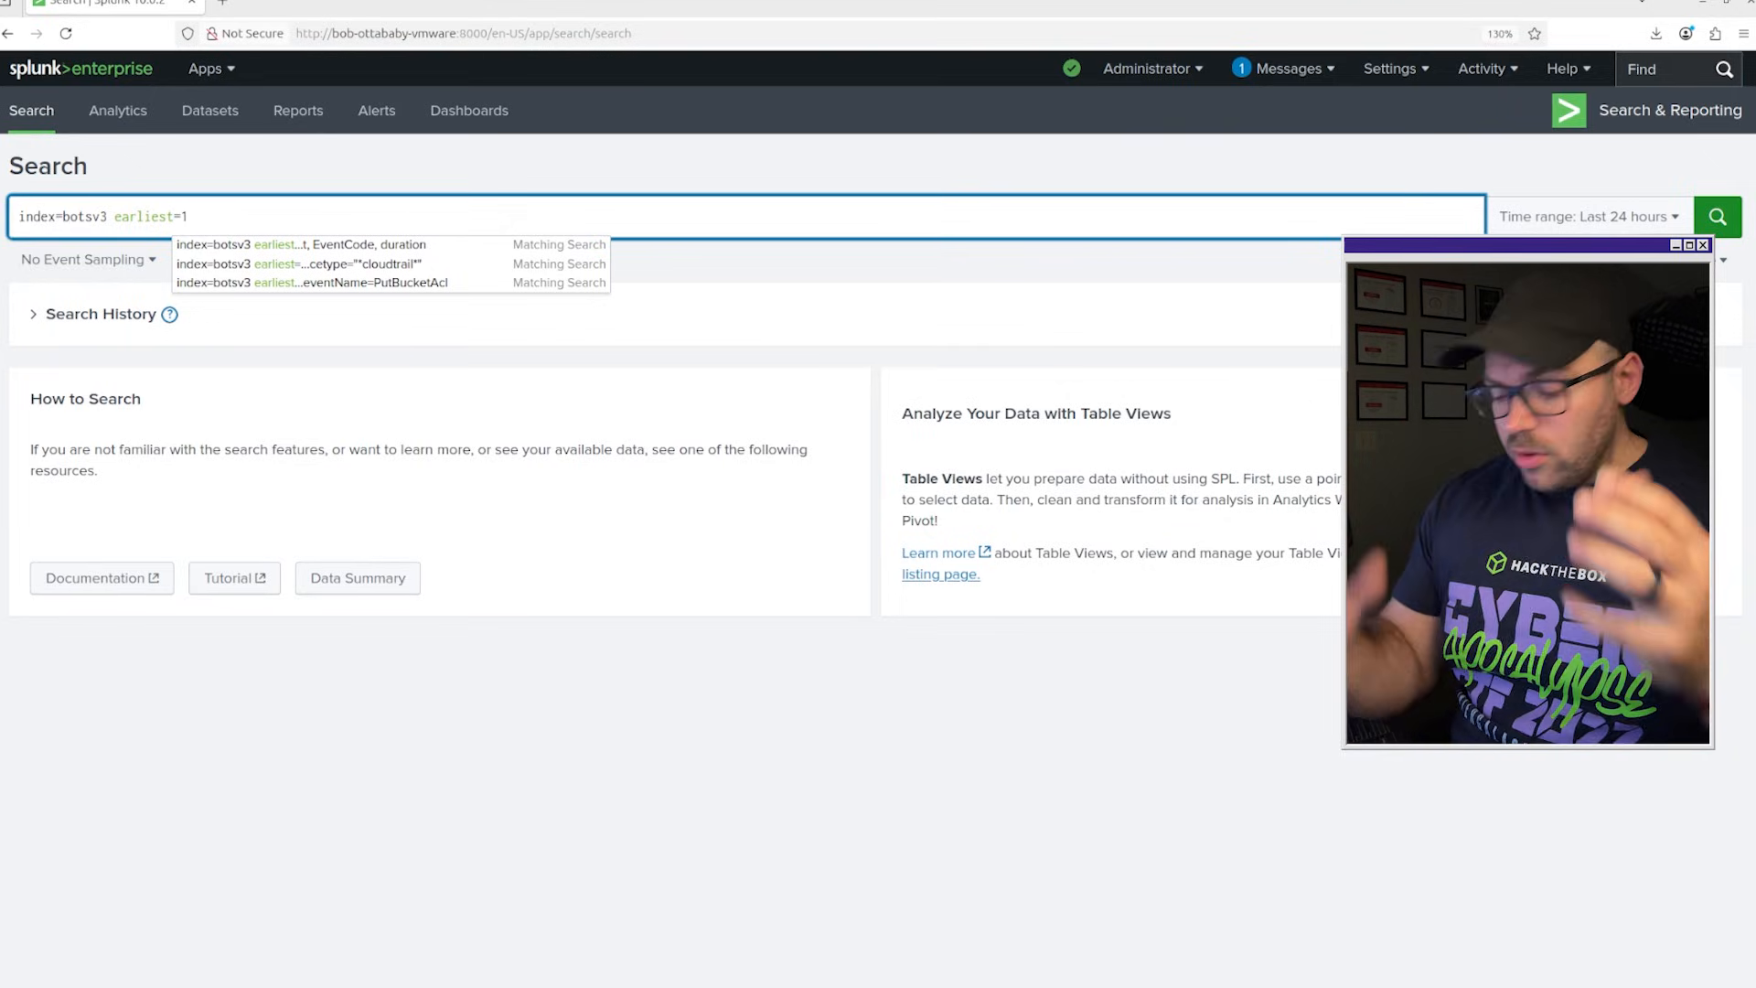
{"action": "key", "text": "Return"}
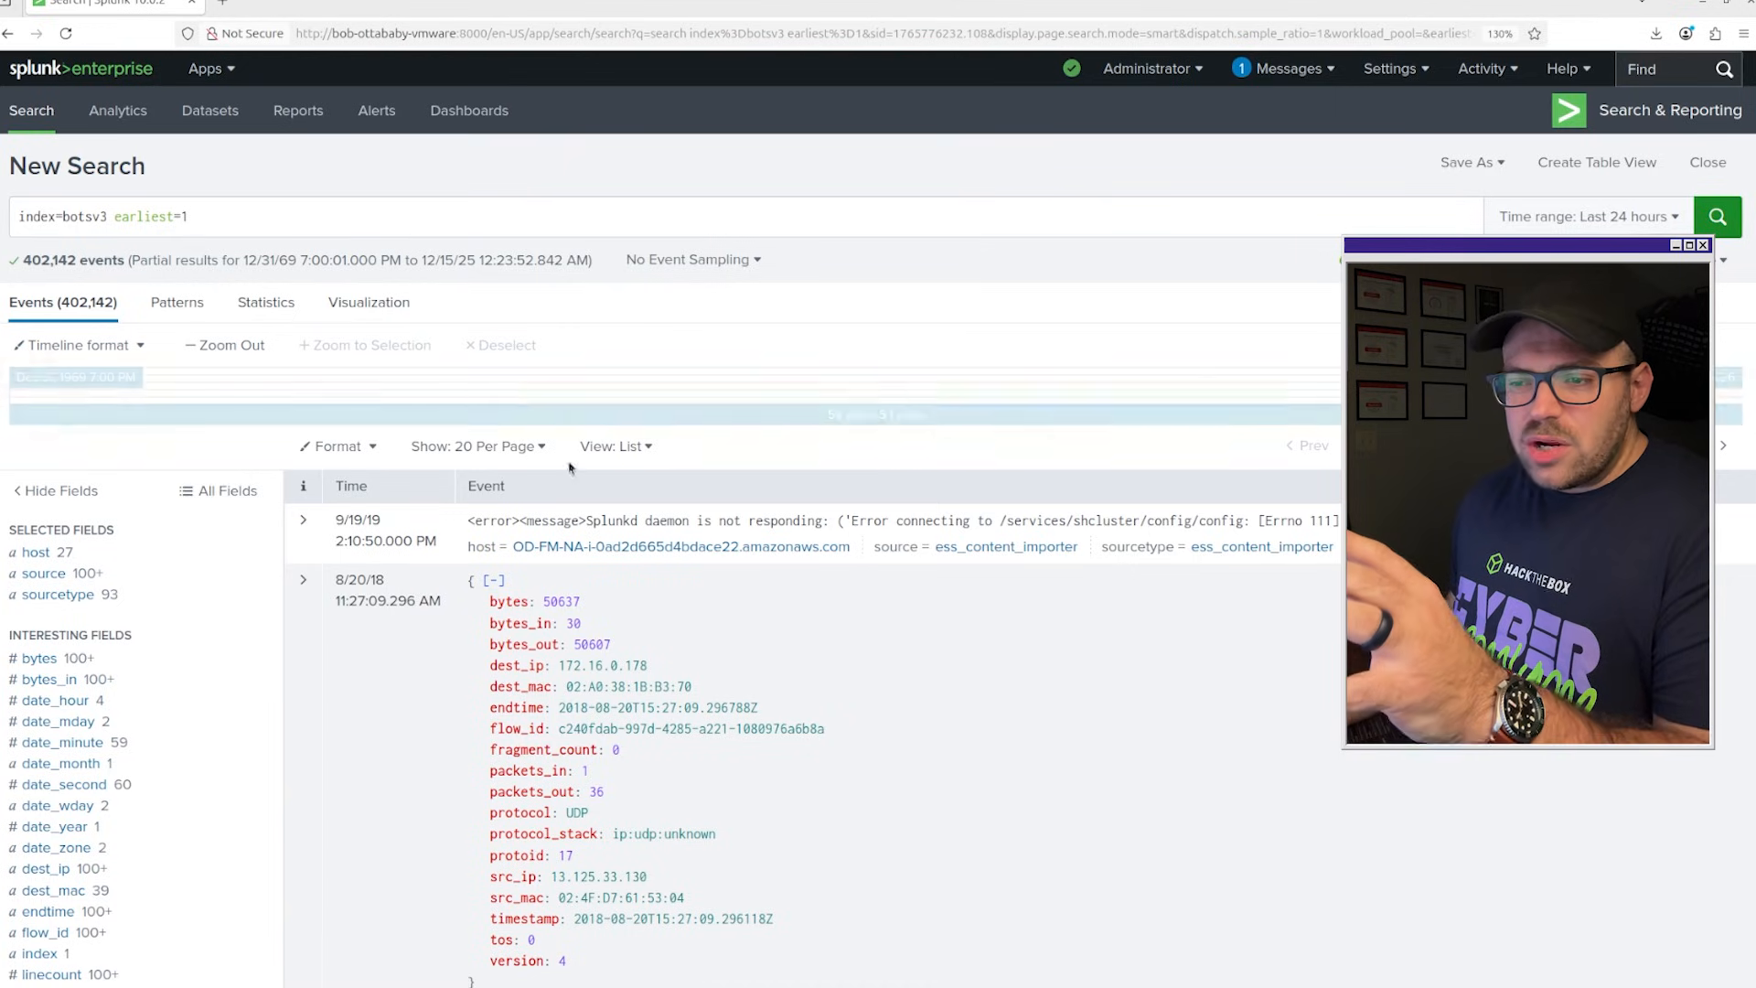
Open the full list of fields for the botsv3 results, inspect the most common sourcetype values, and close the list.
{"action": "scroll", "coordinate": [200, 429], "scroll_direction": "down", "scroll_amount": 5}
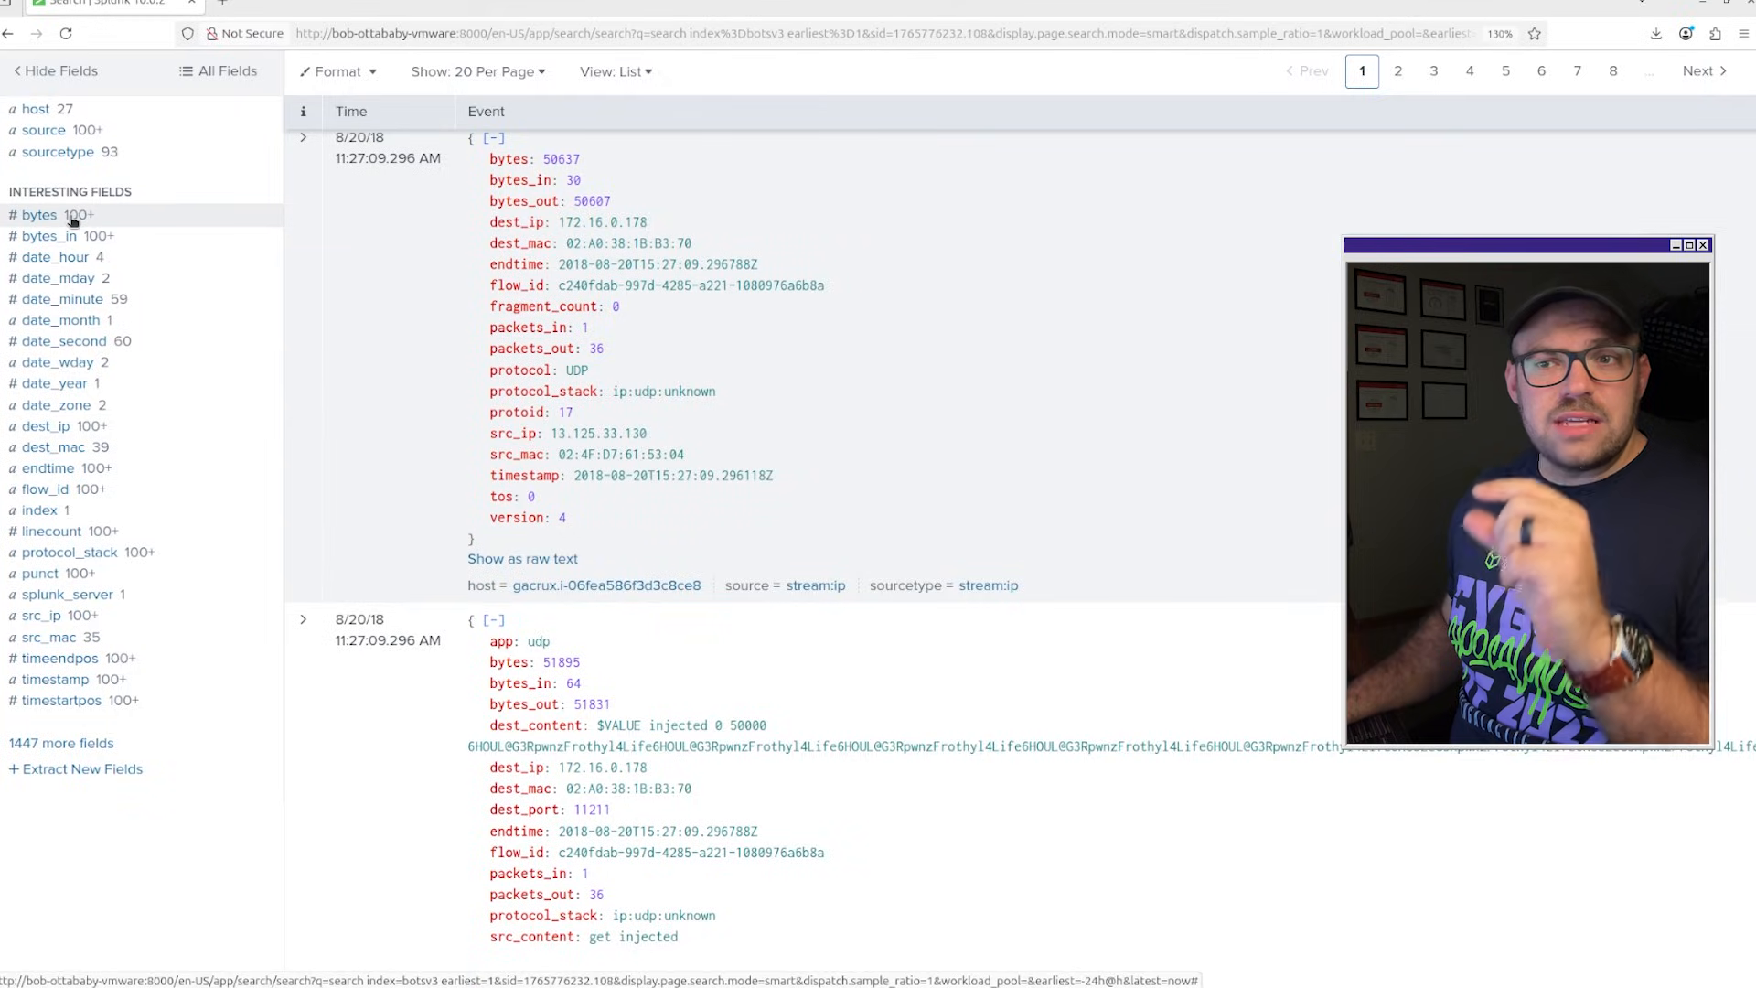
{"action": "left_click", "coordinate": [66, 743]}
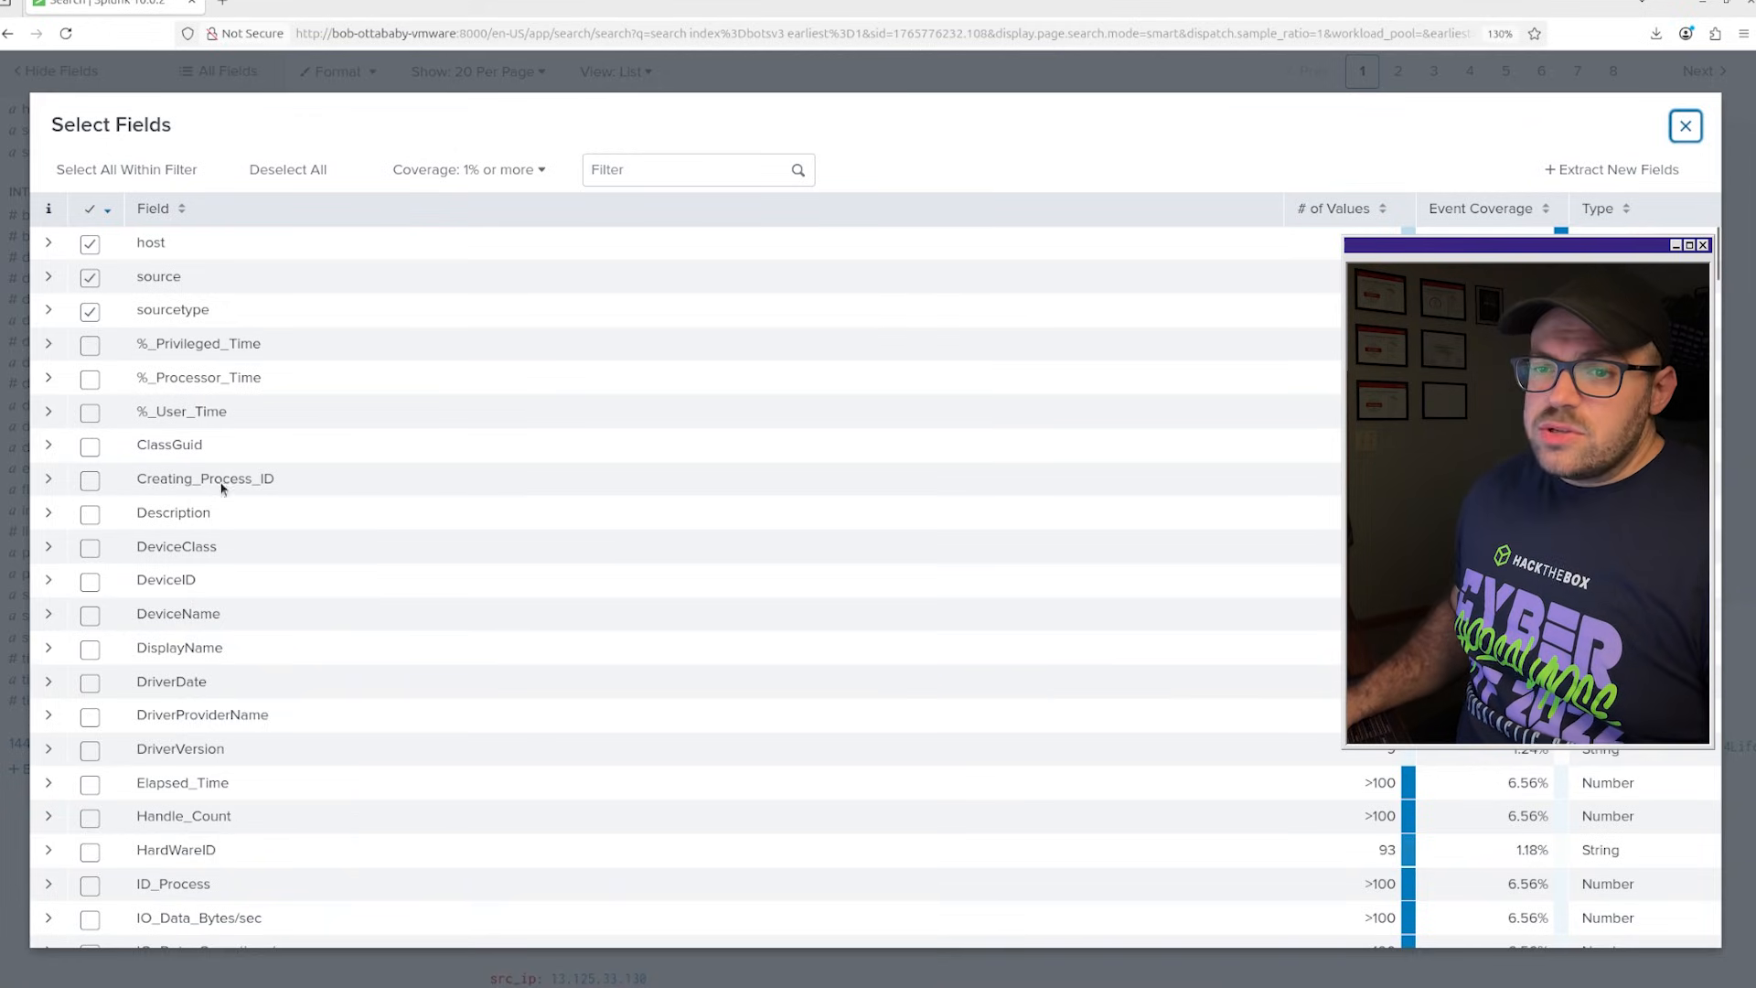
{"action": "scroll", "coordinate": [183, 326], "scroll_direction": "down", "scroll_amount": 1}
{"action": "scroll", "coordinate": [183, 329], "scroll_direction": "up", "scroll_amount": 1}
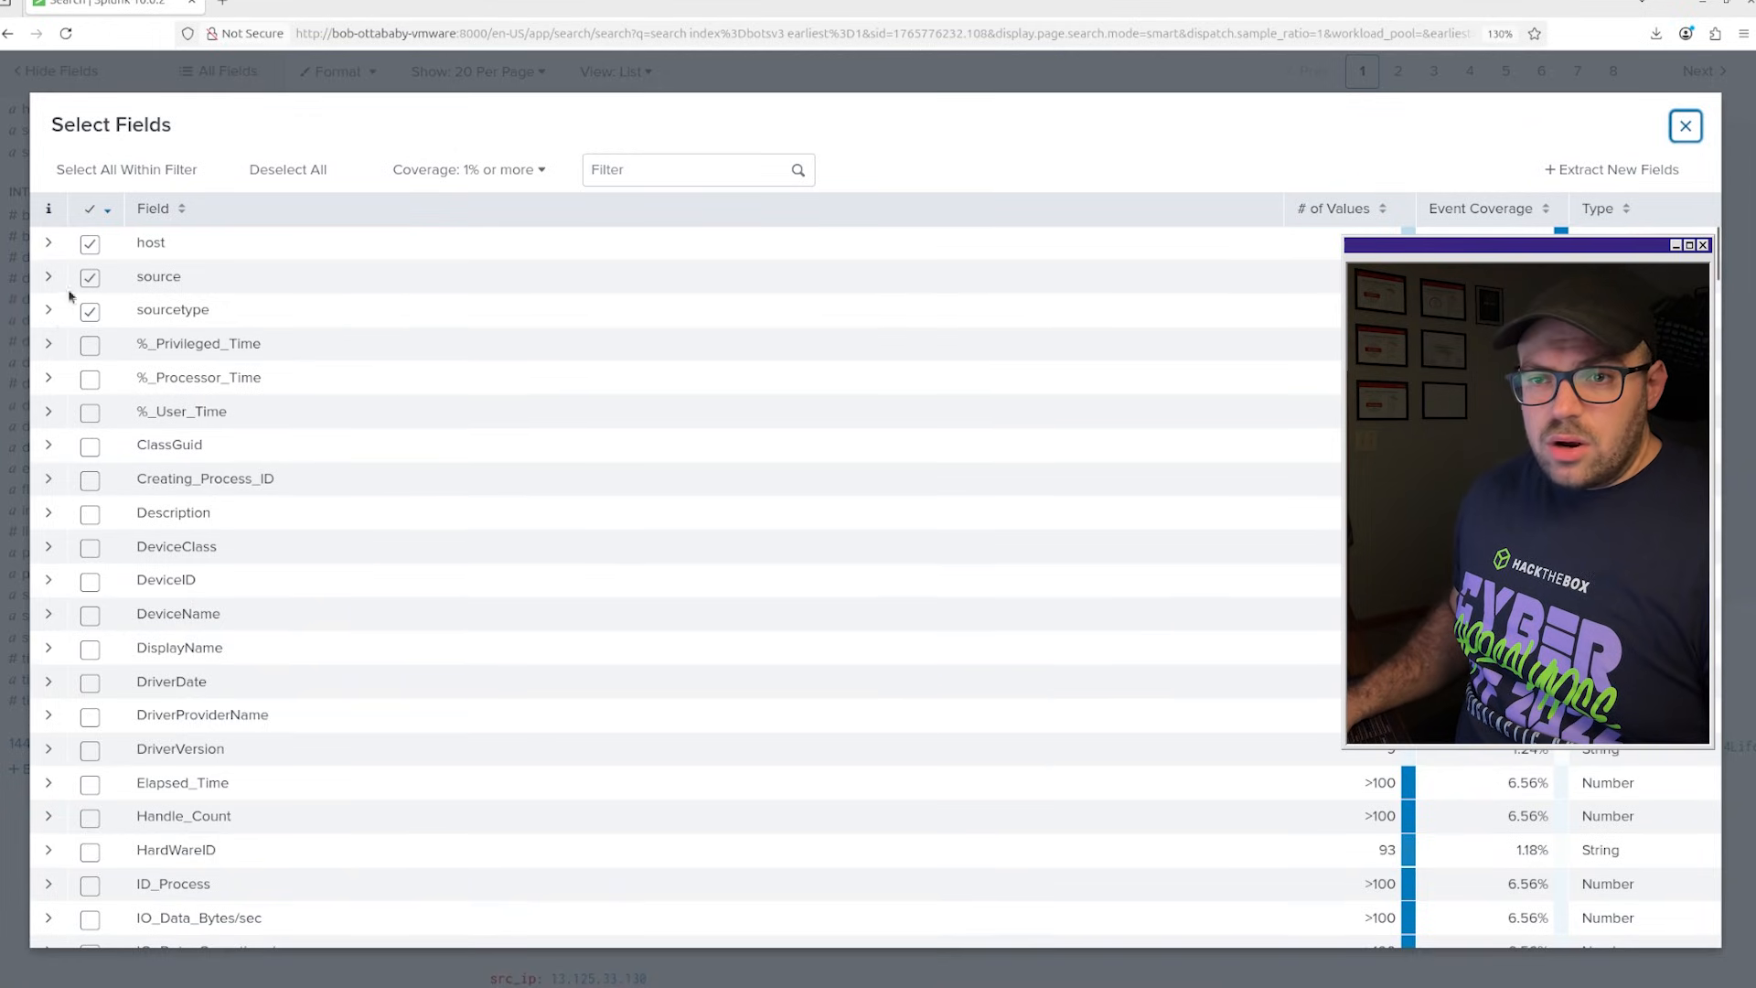
{"action": "left_click", "coordinate": [50, 313]}
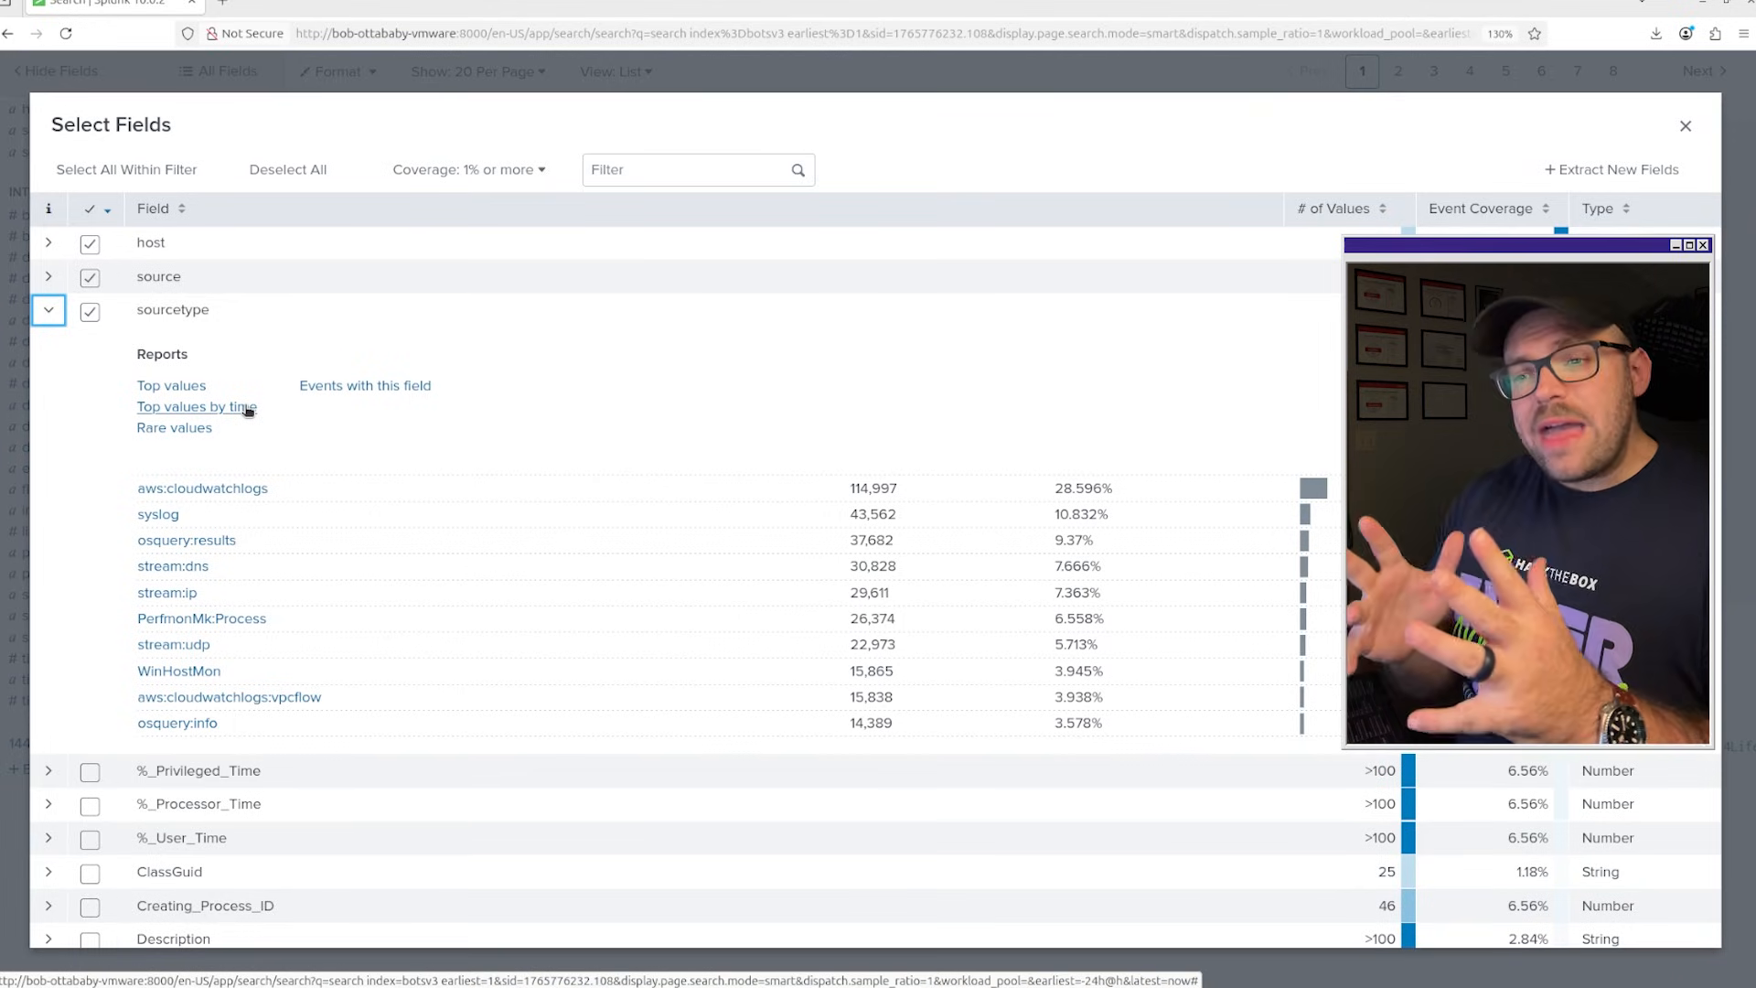
{"action": "left_click", "coordinate": [1686, 126]}
Extend the search query with the source type filter sourcetype="aws:cloudtrail".
{"action": "scroll", "coordinate": [823, 274], "scroll_direction": "up", "scroll_amount": 5}
{"action": "left_click", "coordinate": [247, 216]}
{"action": "type", "text": "sou"}
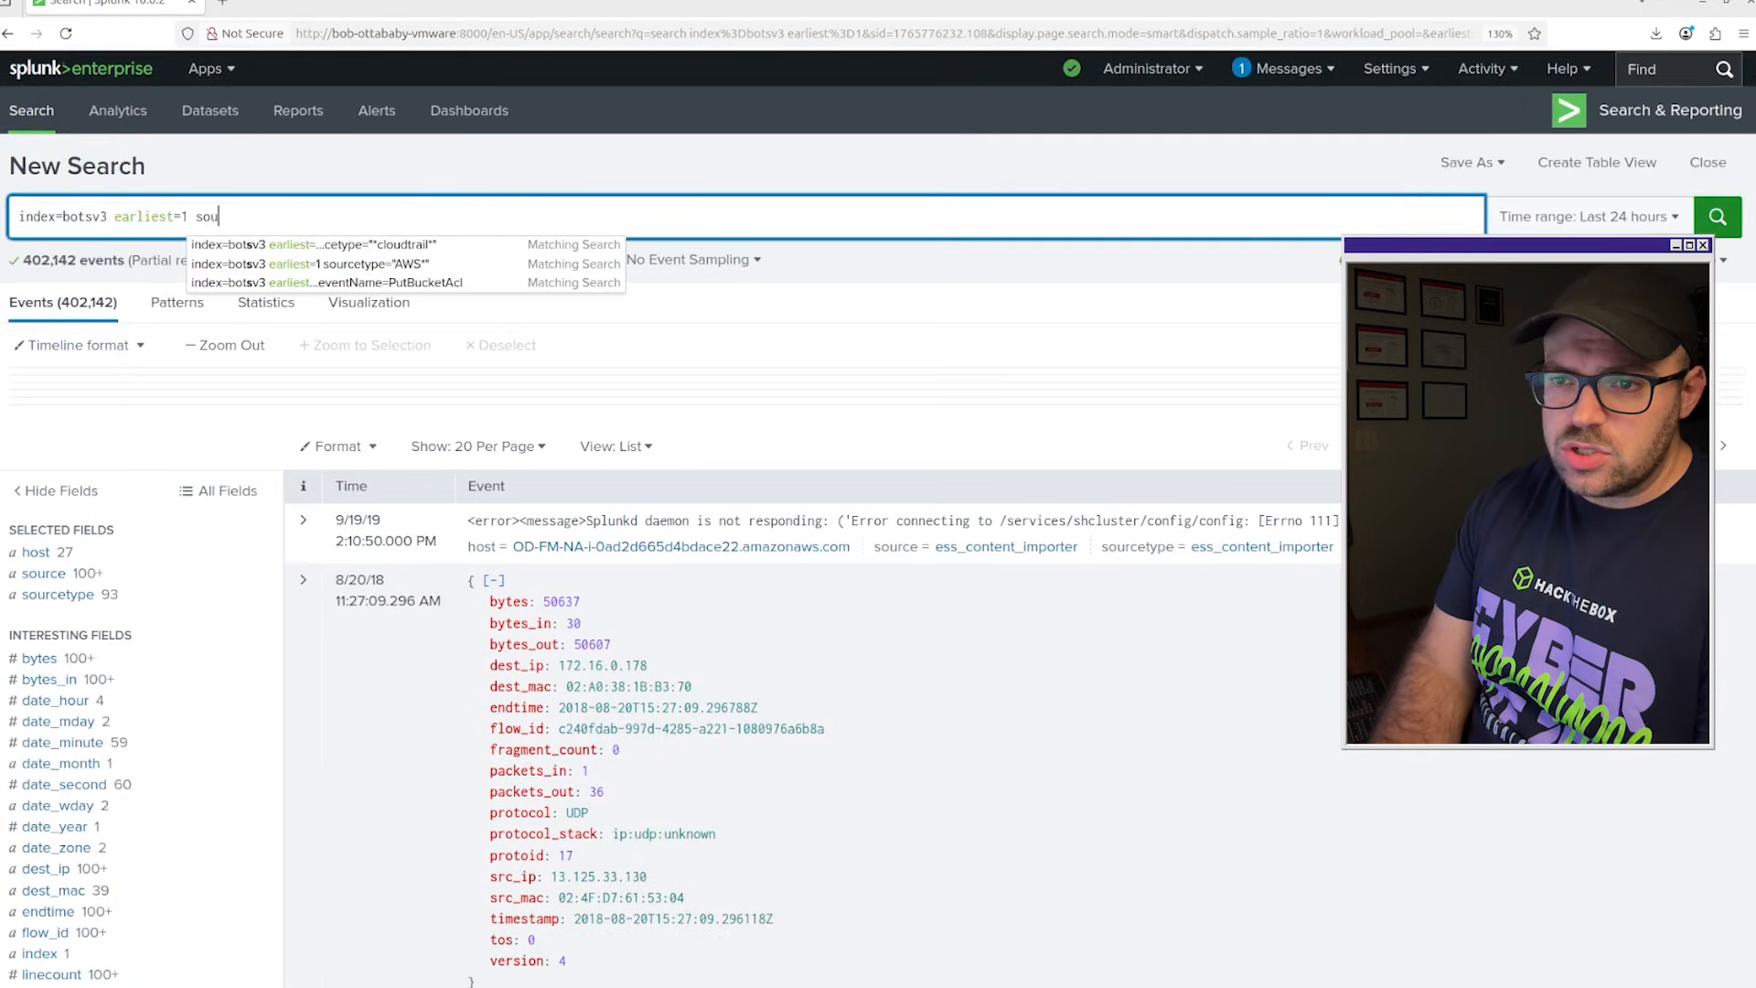
{"action": "type", "text": "rcetype"}
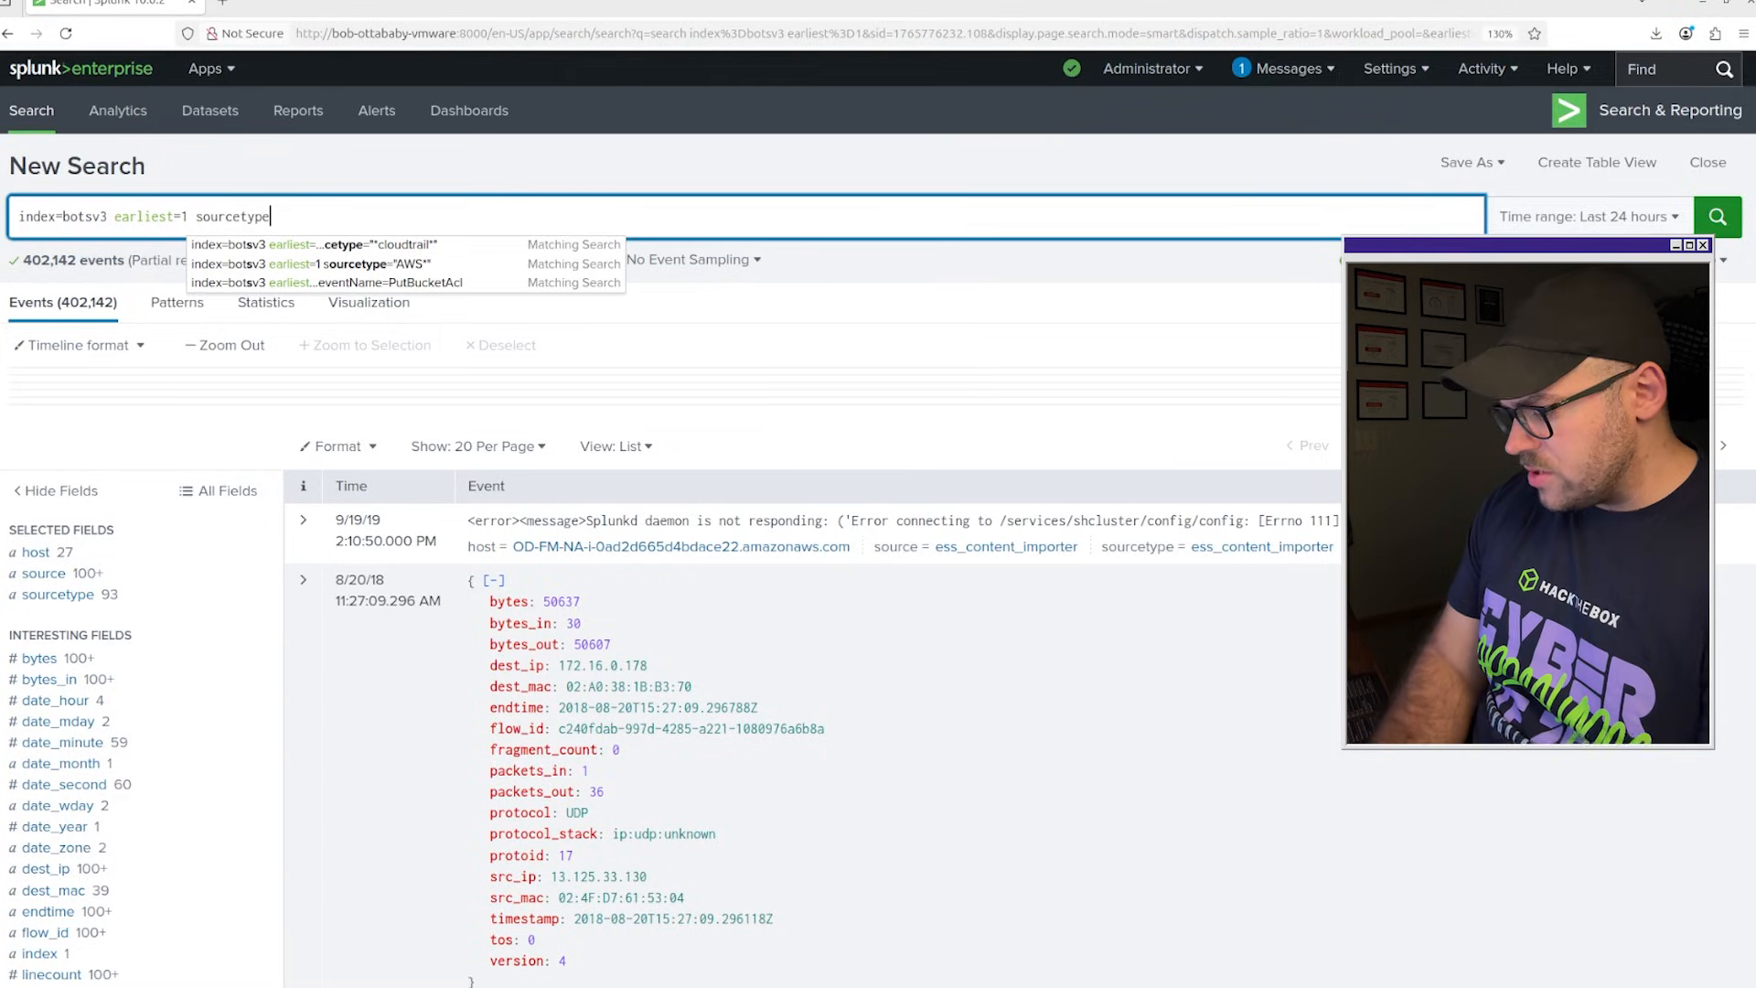
{"action": "type", "text": "=\""}
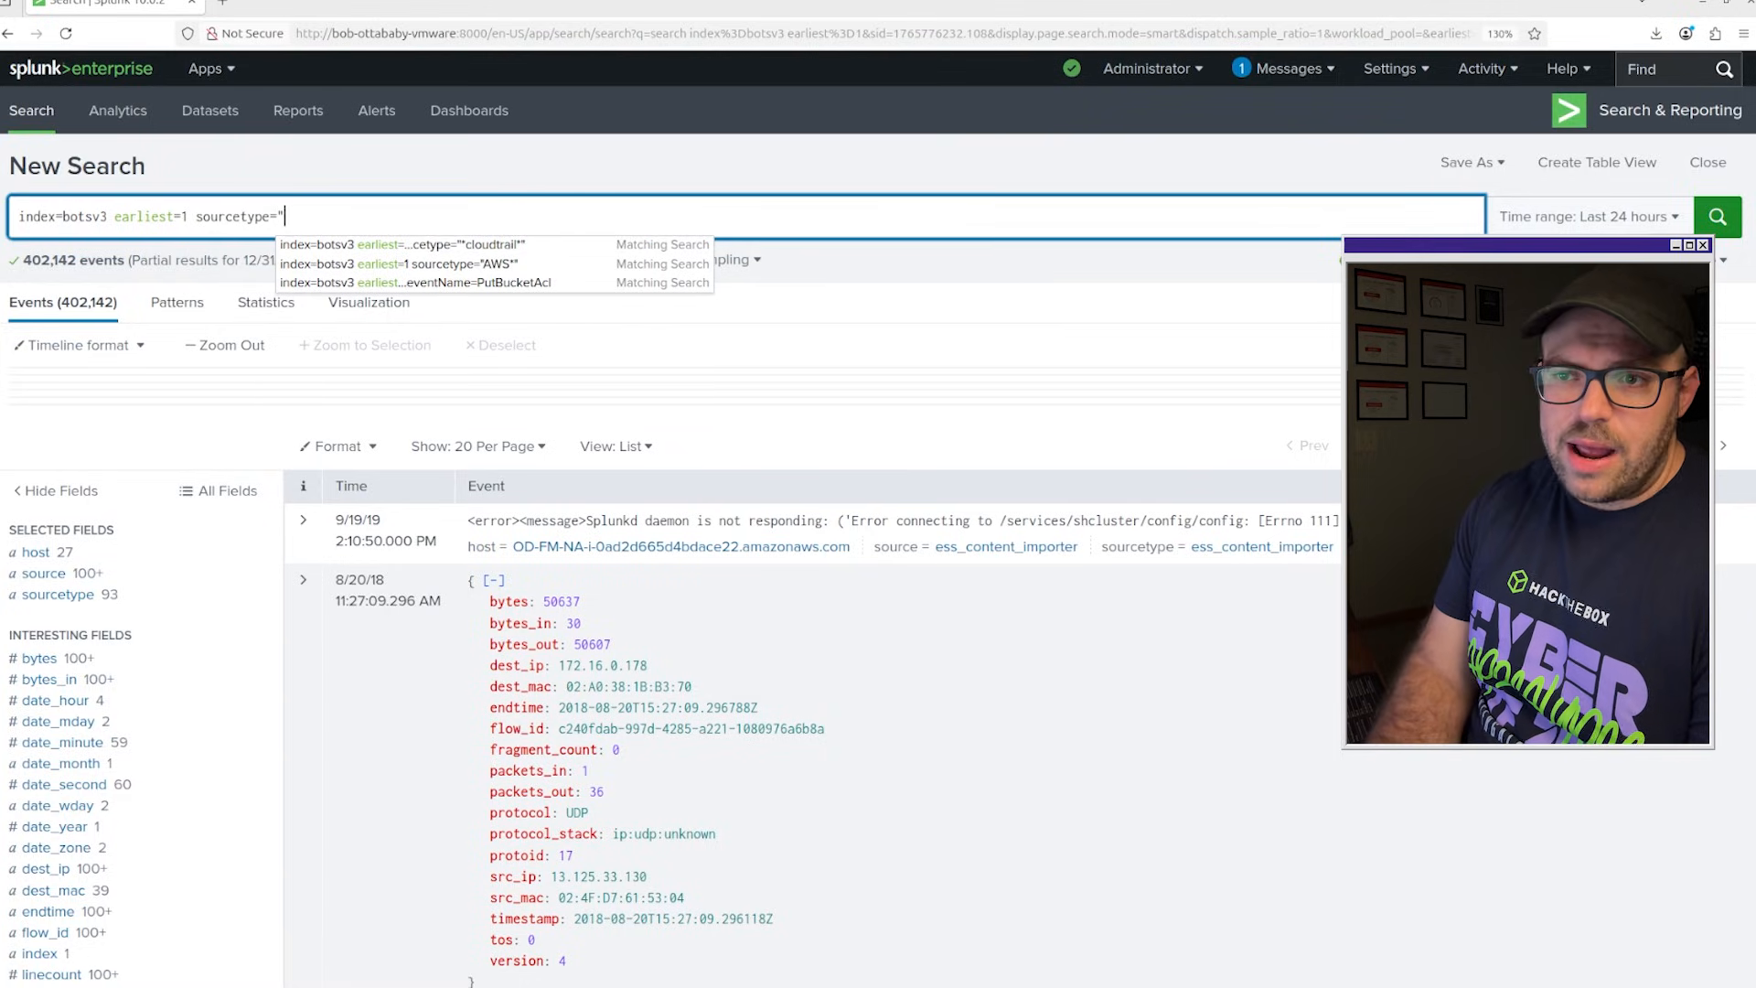
{"action": "type", "text": "aws:"}
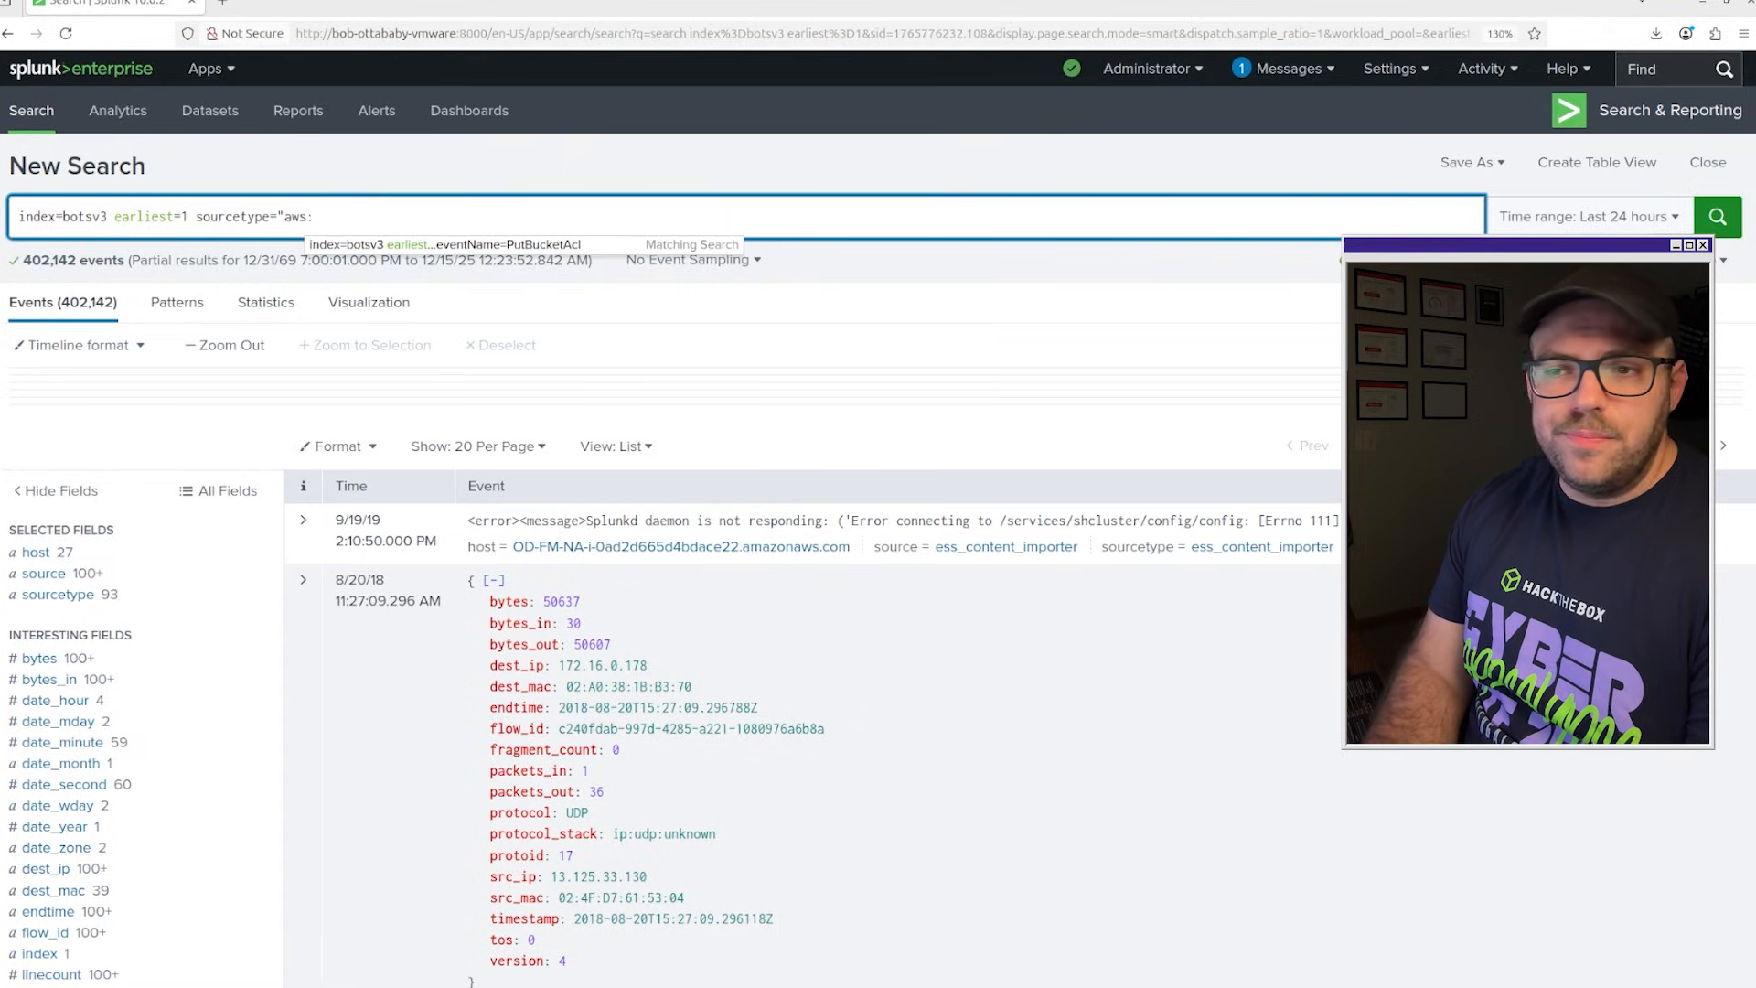
{"action": "type", "text": "cloudtrai"}
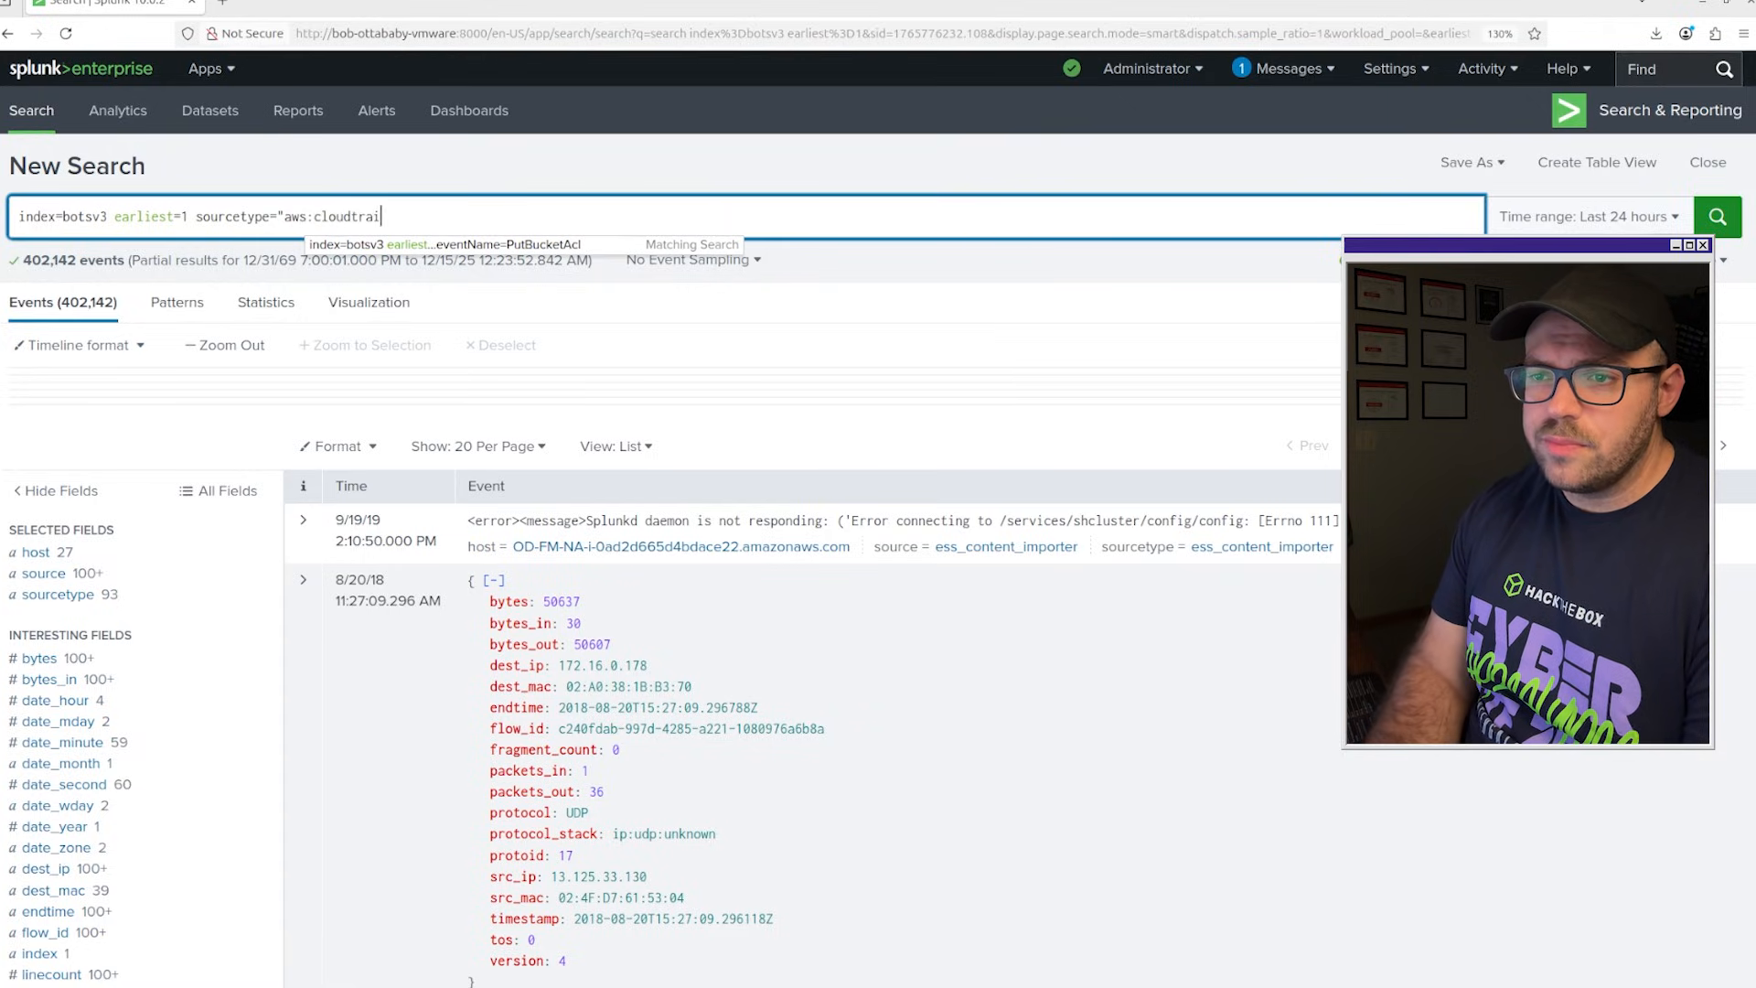
{"action": "type", "text": "l\" "}
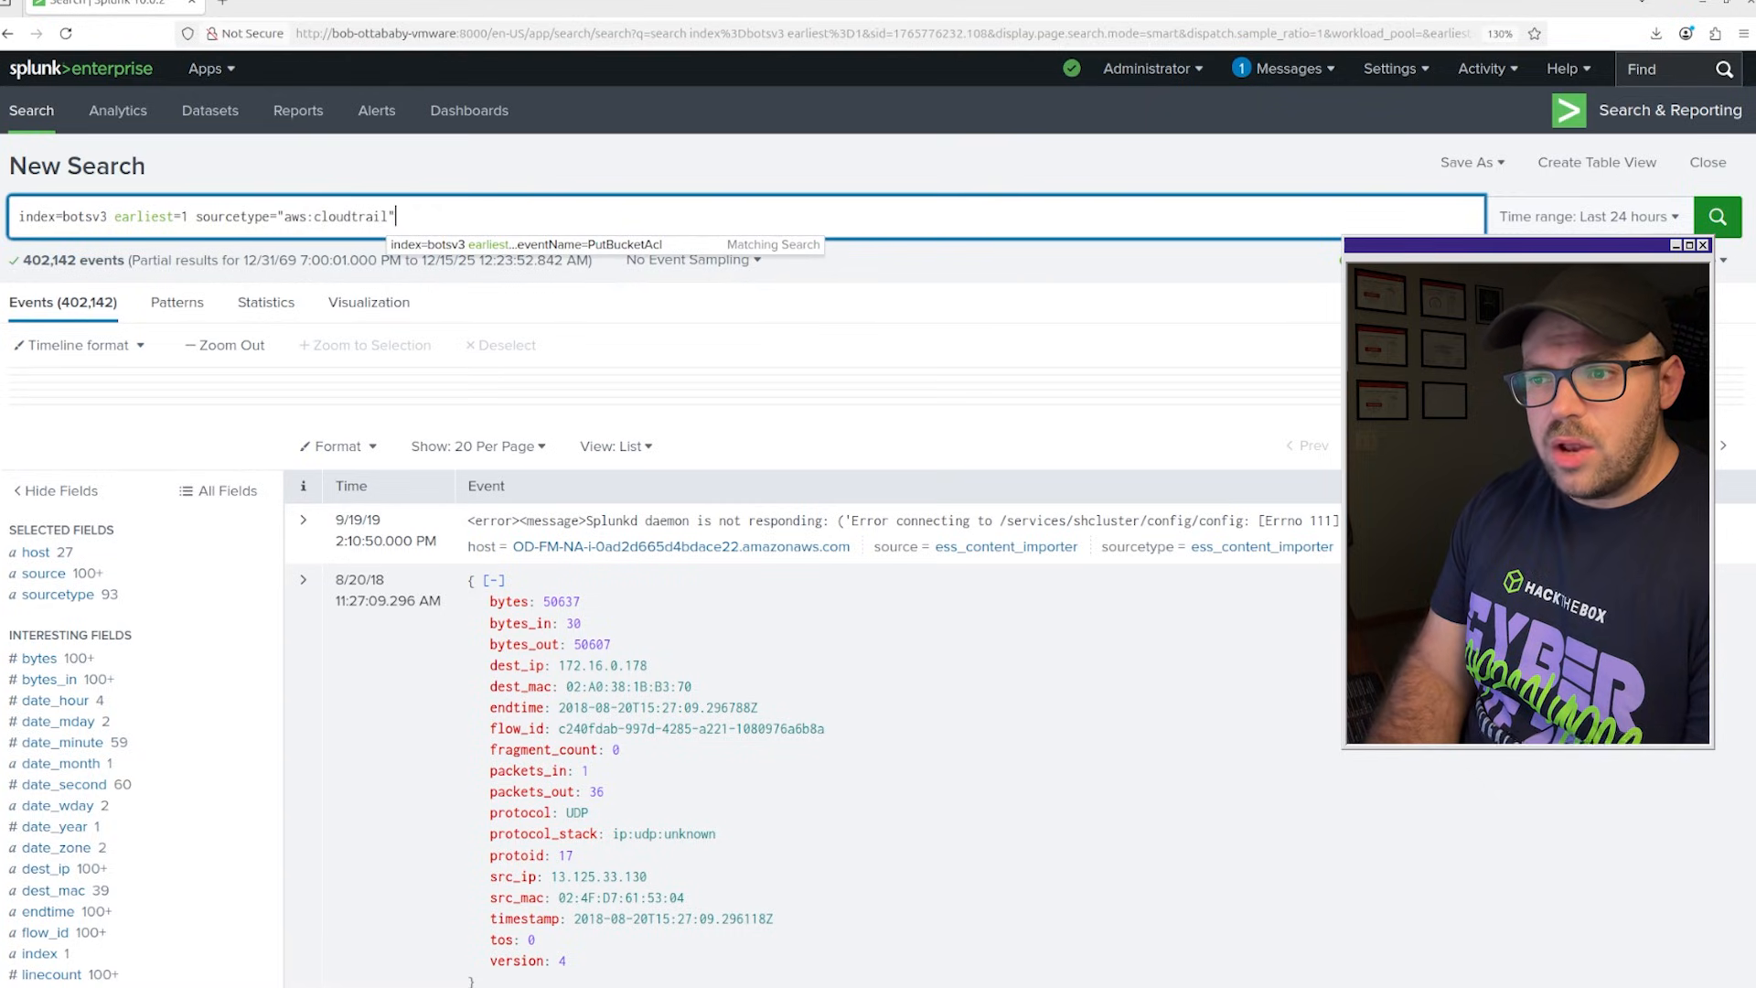
{"action": "type", "text": "eventName"}
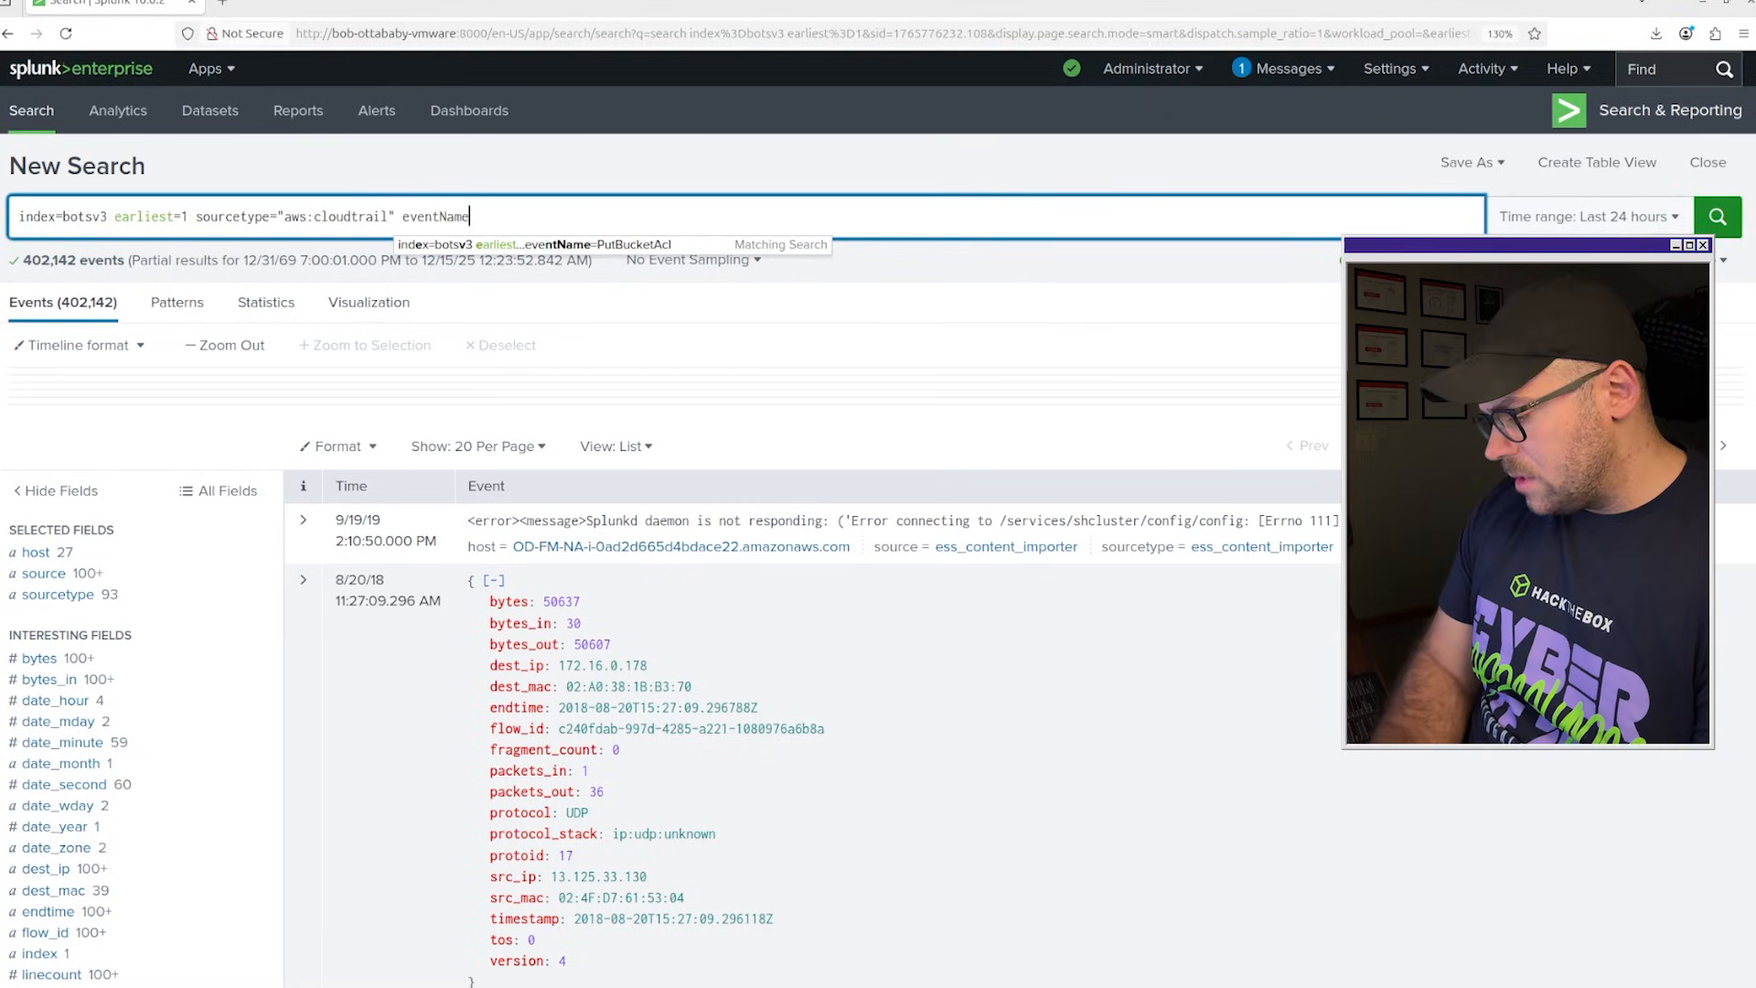
{"action": "type", "text": "=Put"}
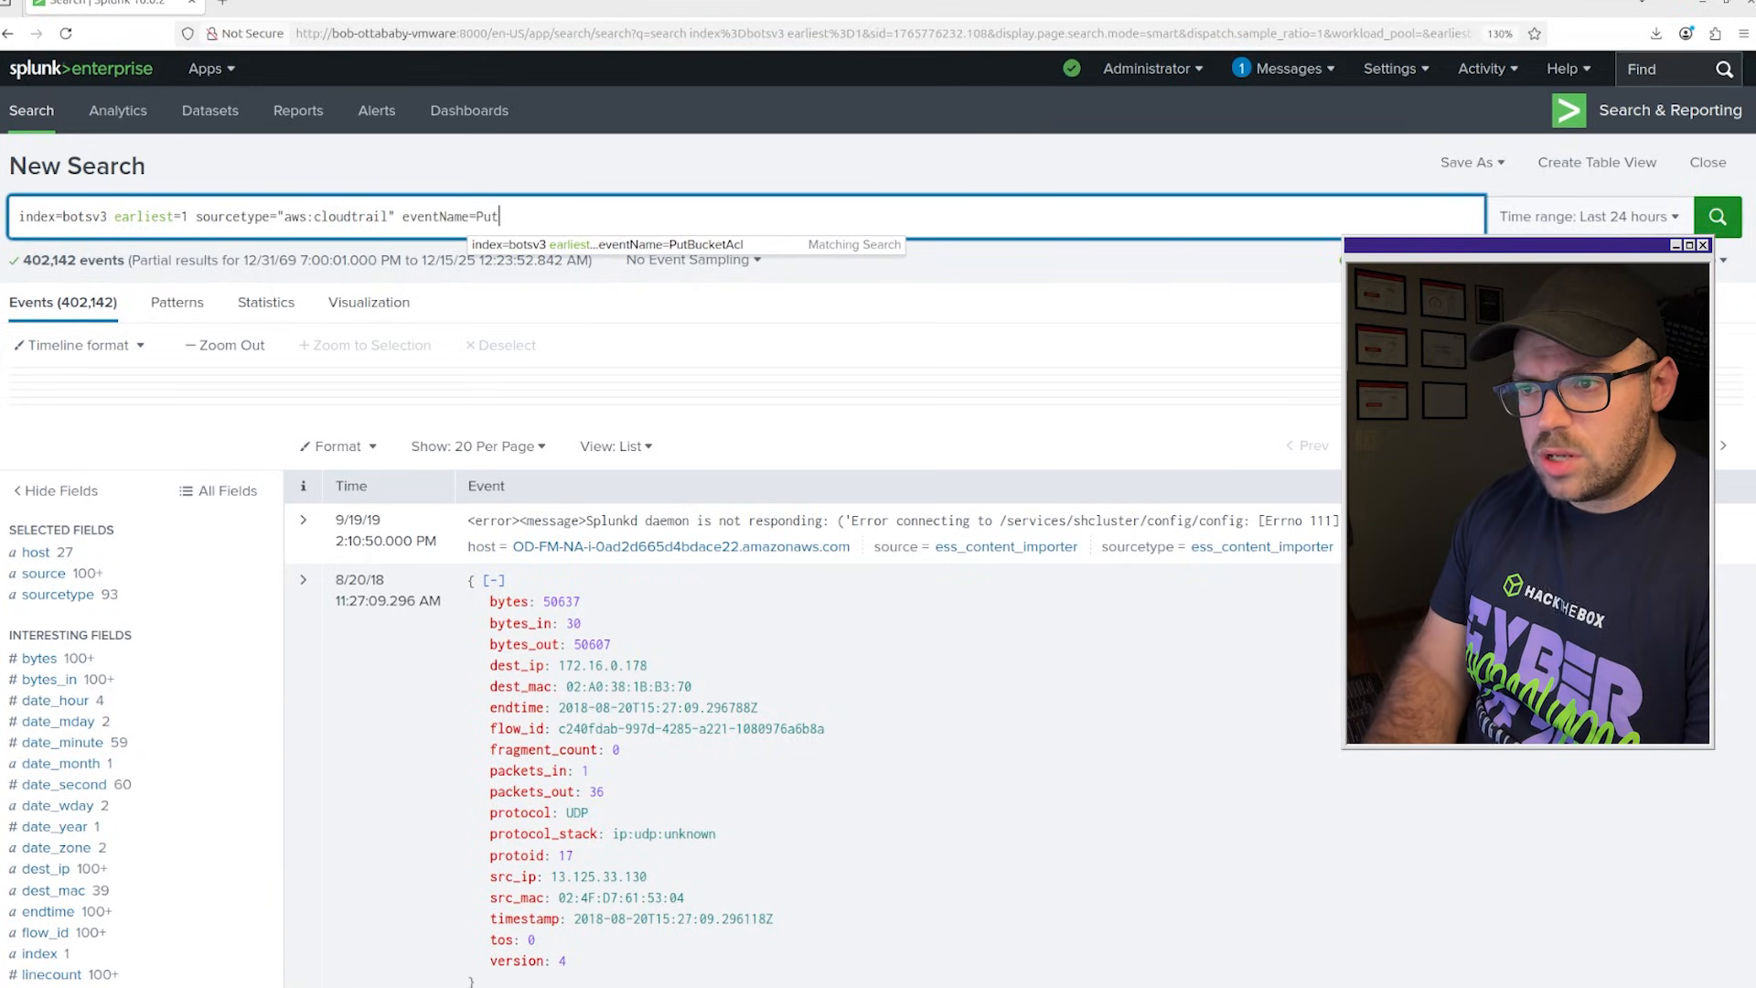
{"action": "type", "text": "Bucket"}
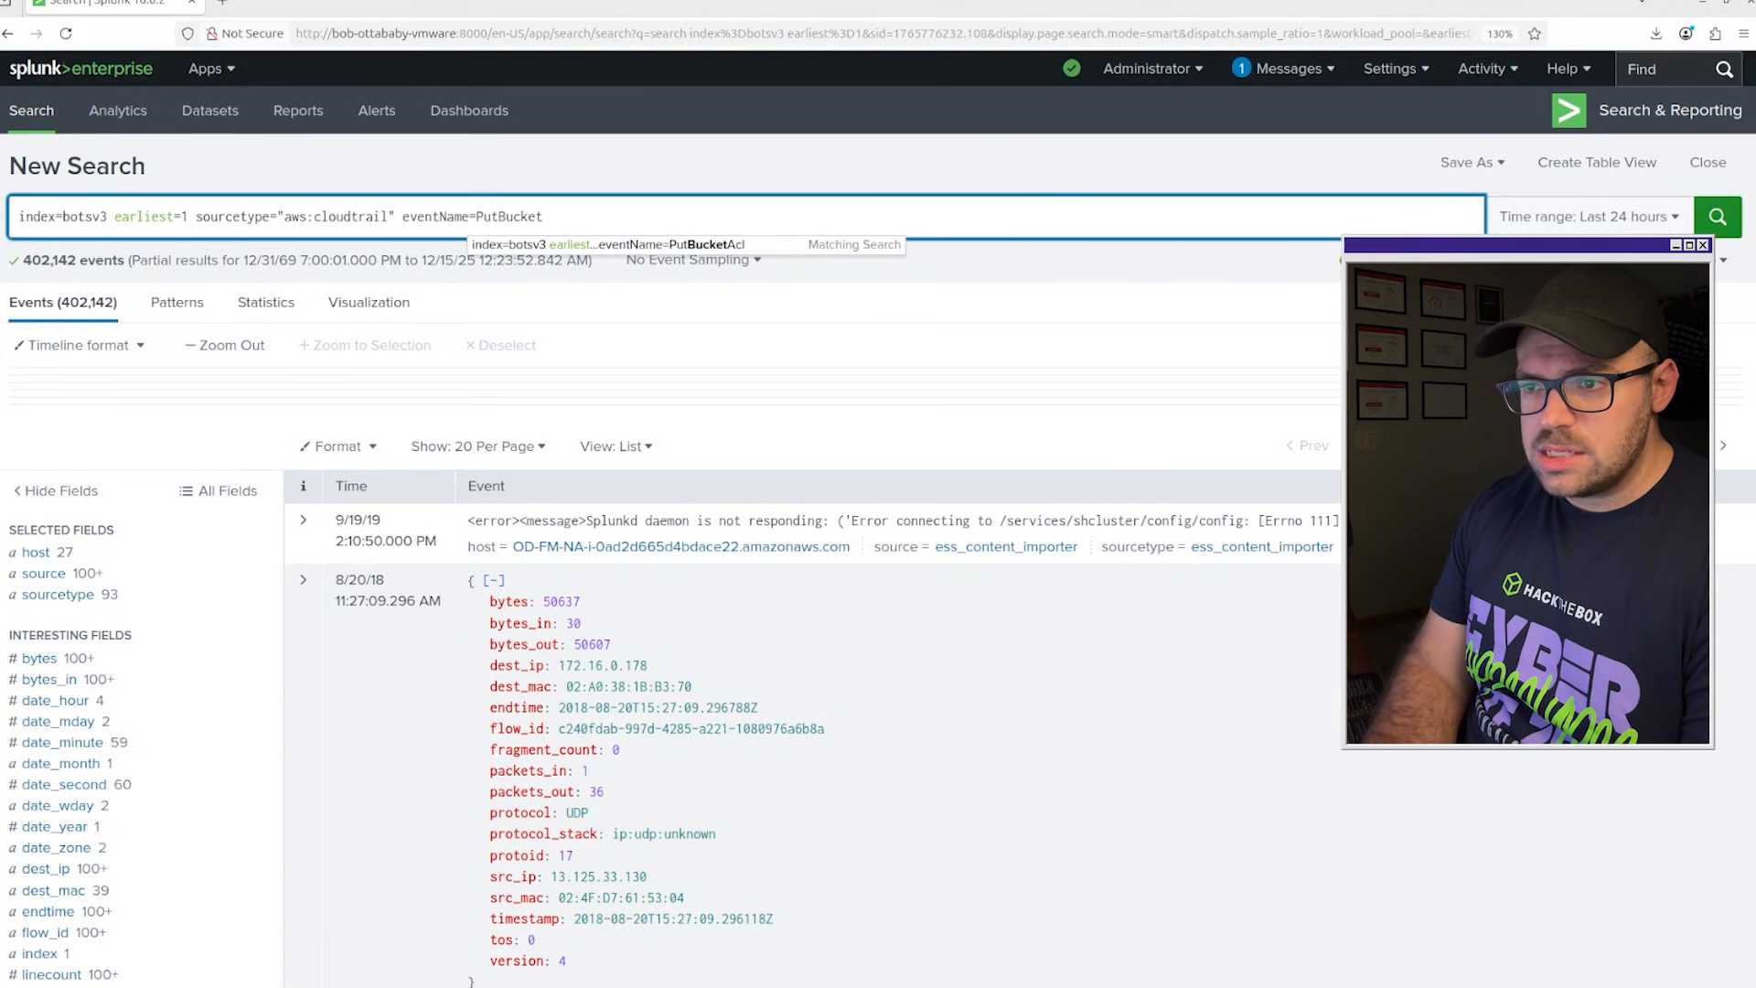
{"action": "type", "text": "ACL"}
Add the filter eventName=PutBucketAcl to the query and run the search.
{"action": "key", "text": "BackSpace"}
{"action": "type", "text": "cl"}
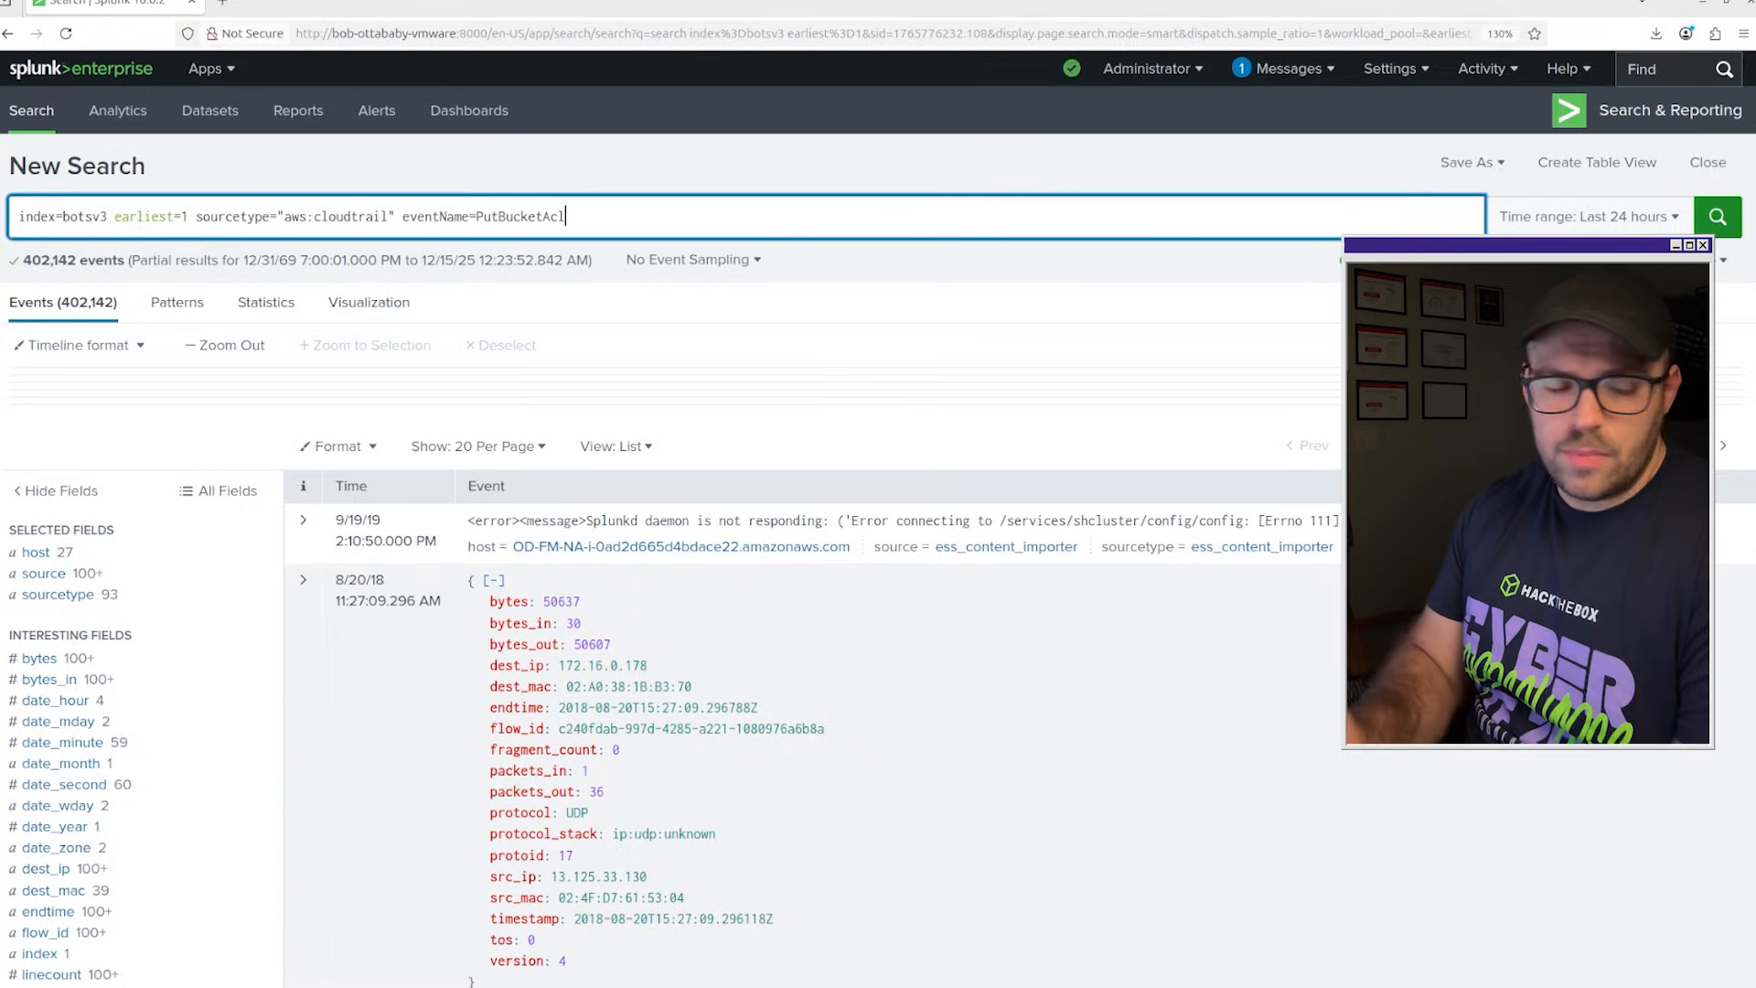
{"action": "key", "text": "Return"}
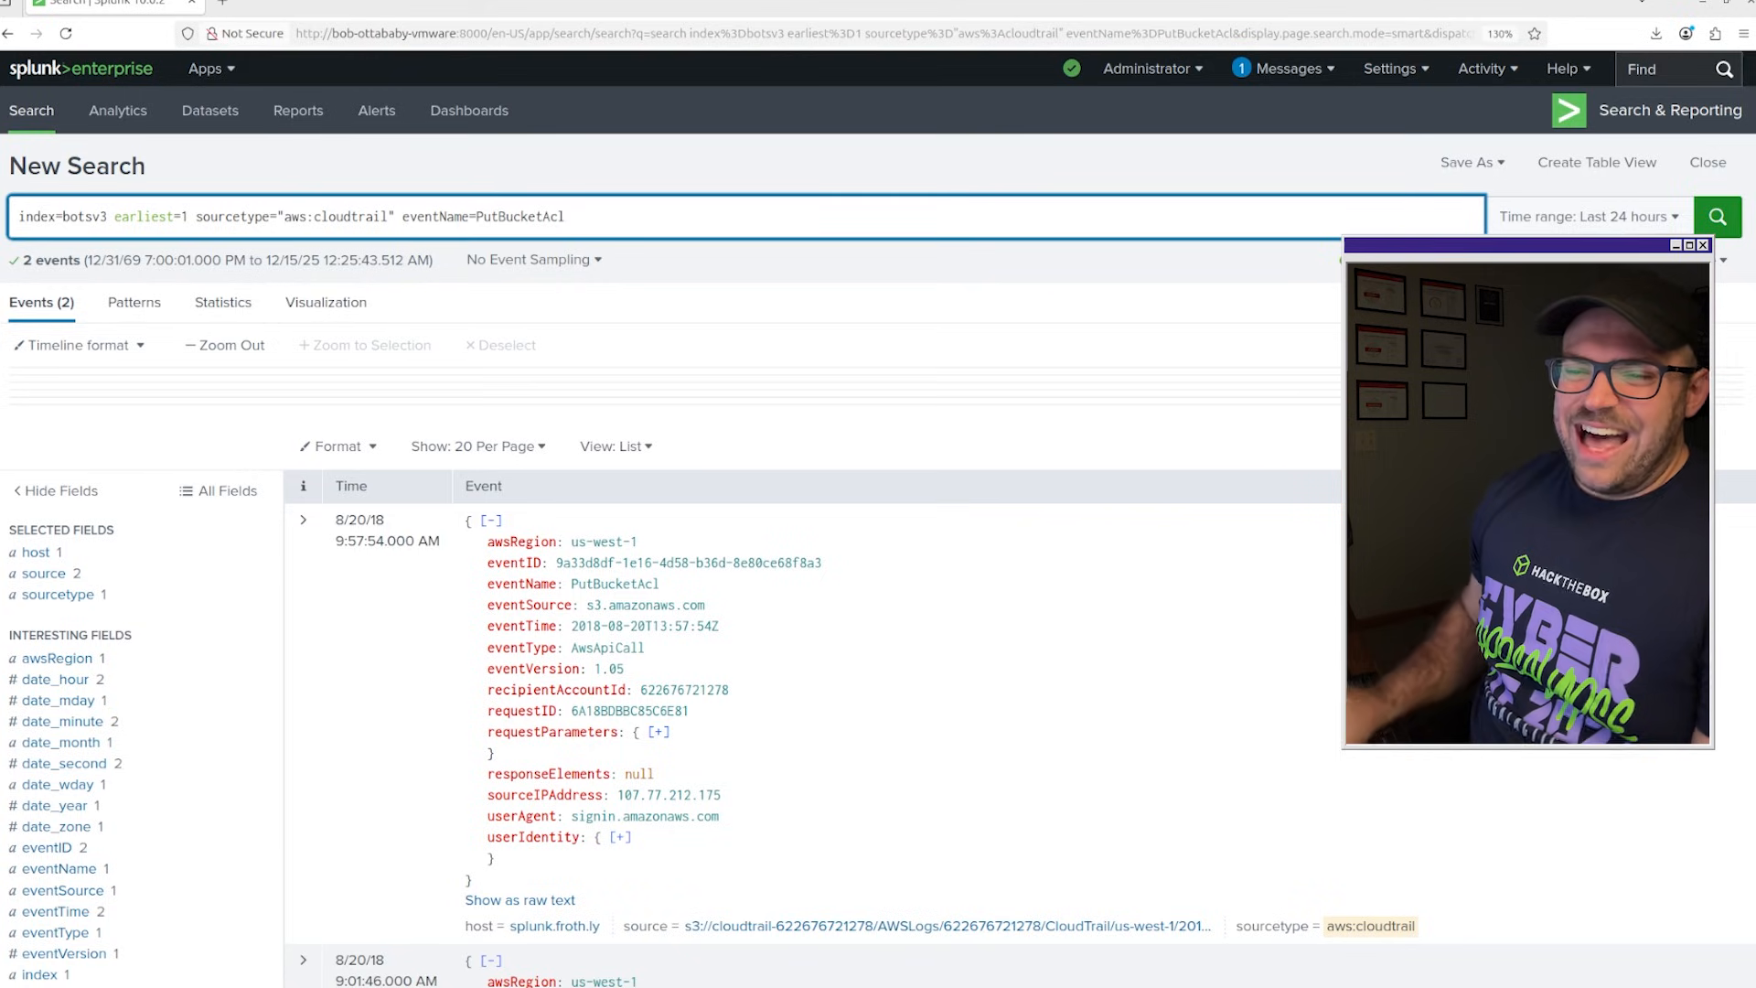
Expand the 9:57:54 AM PutBucketAcl event and examine its grantees, permissions, bucket name, source IP address and user identity fields.
{"action": "scroll", "coordinate": [539, 343], "scroll_direction": "down", "scroll_amount": 3}
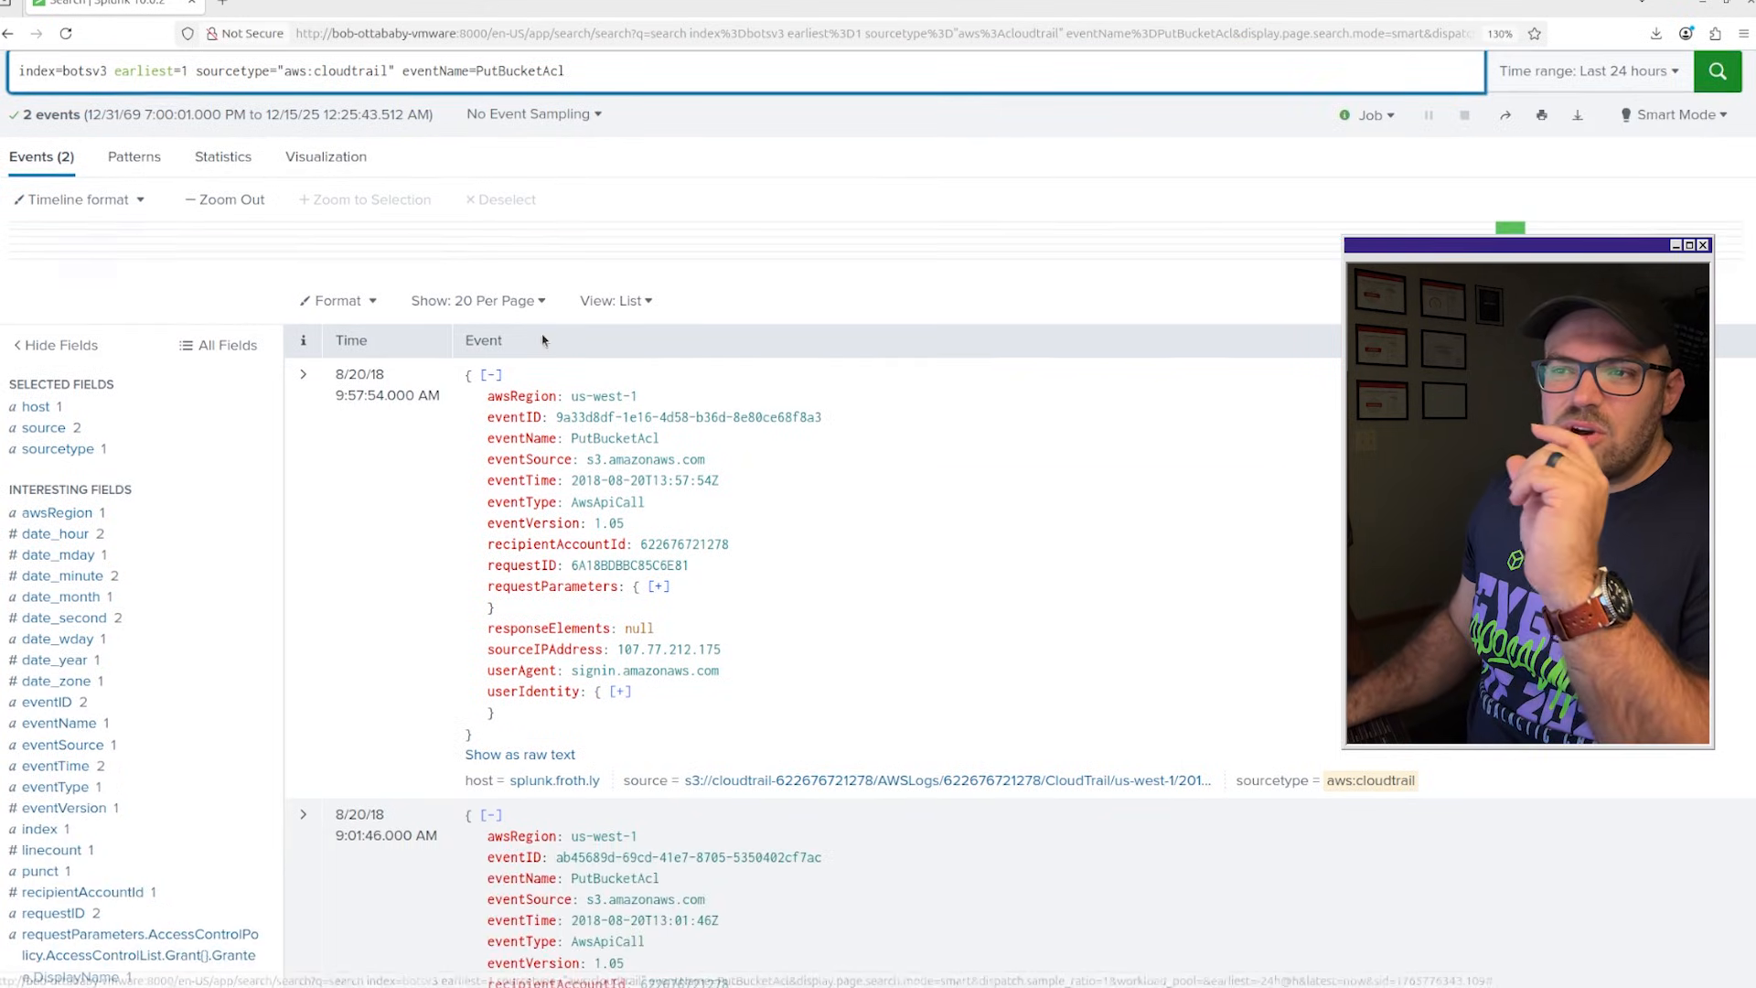
{"action": "left_click", "coordinate": [302, 381]}
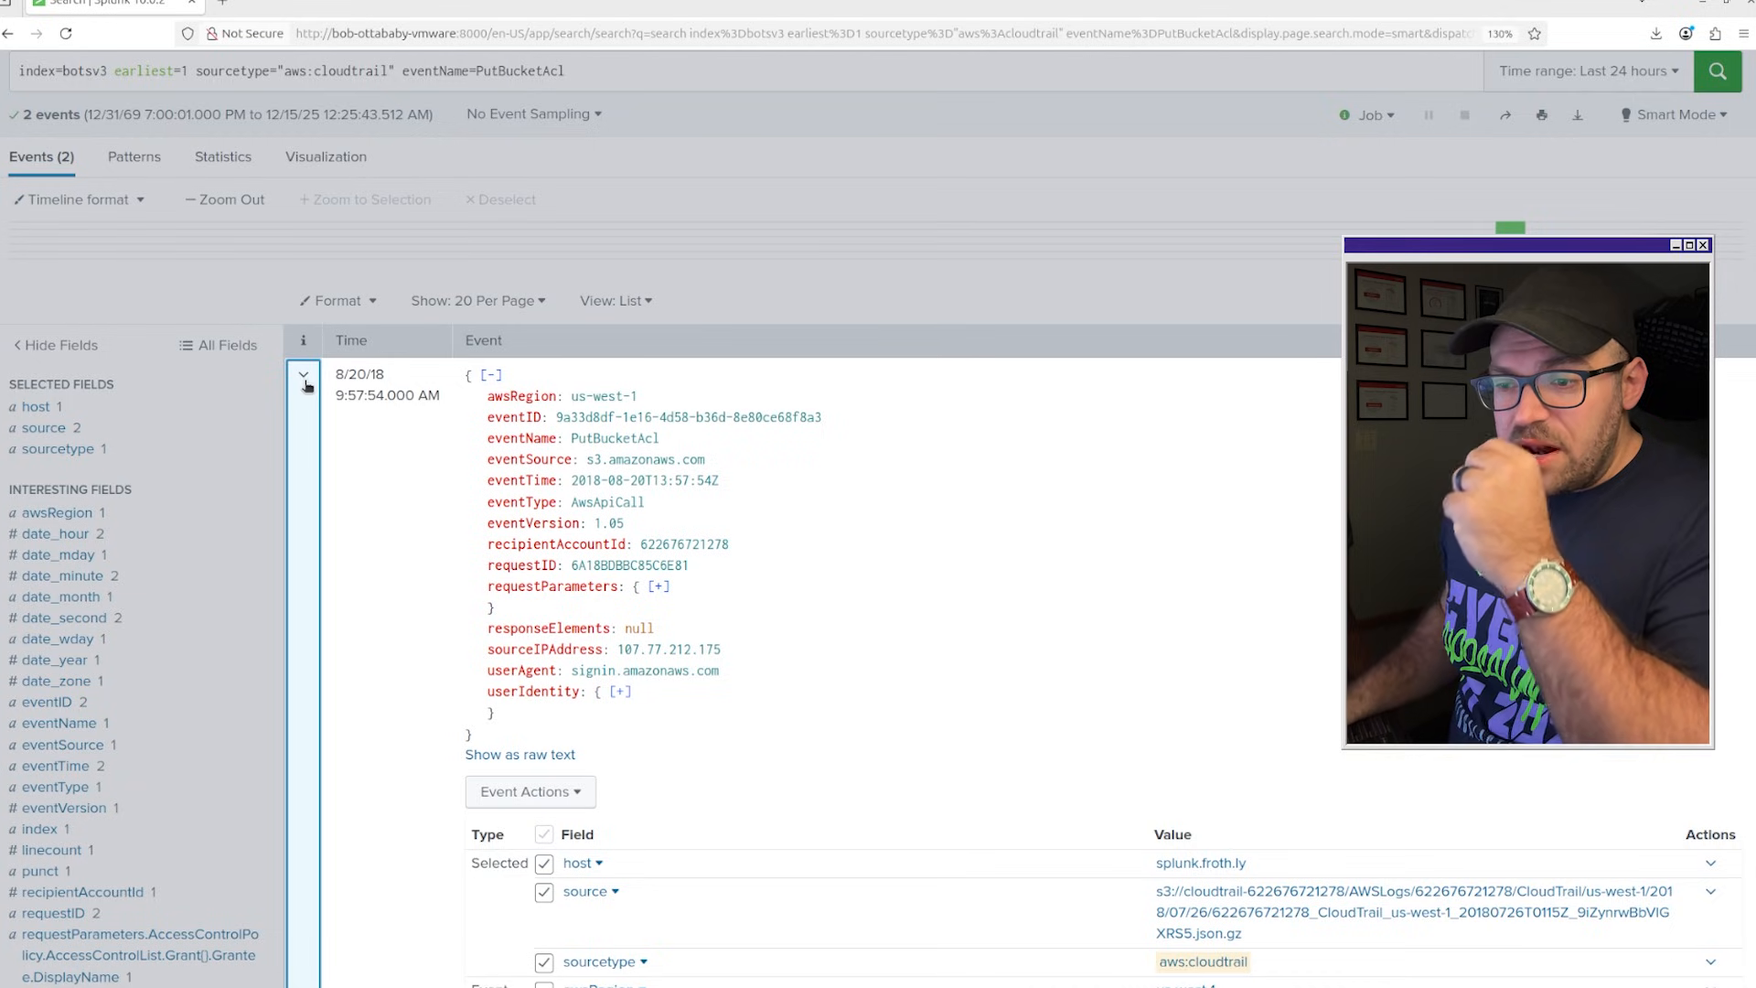
{"action": "scroll", "coordinate": [765, 470], "scroll_direction": "down", "scroll_amount": 8}
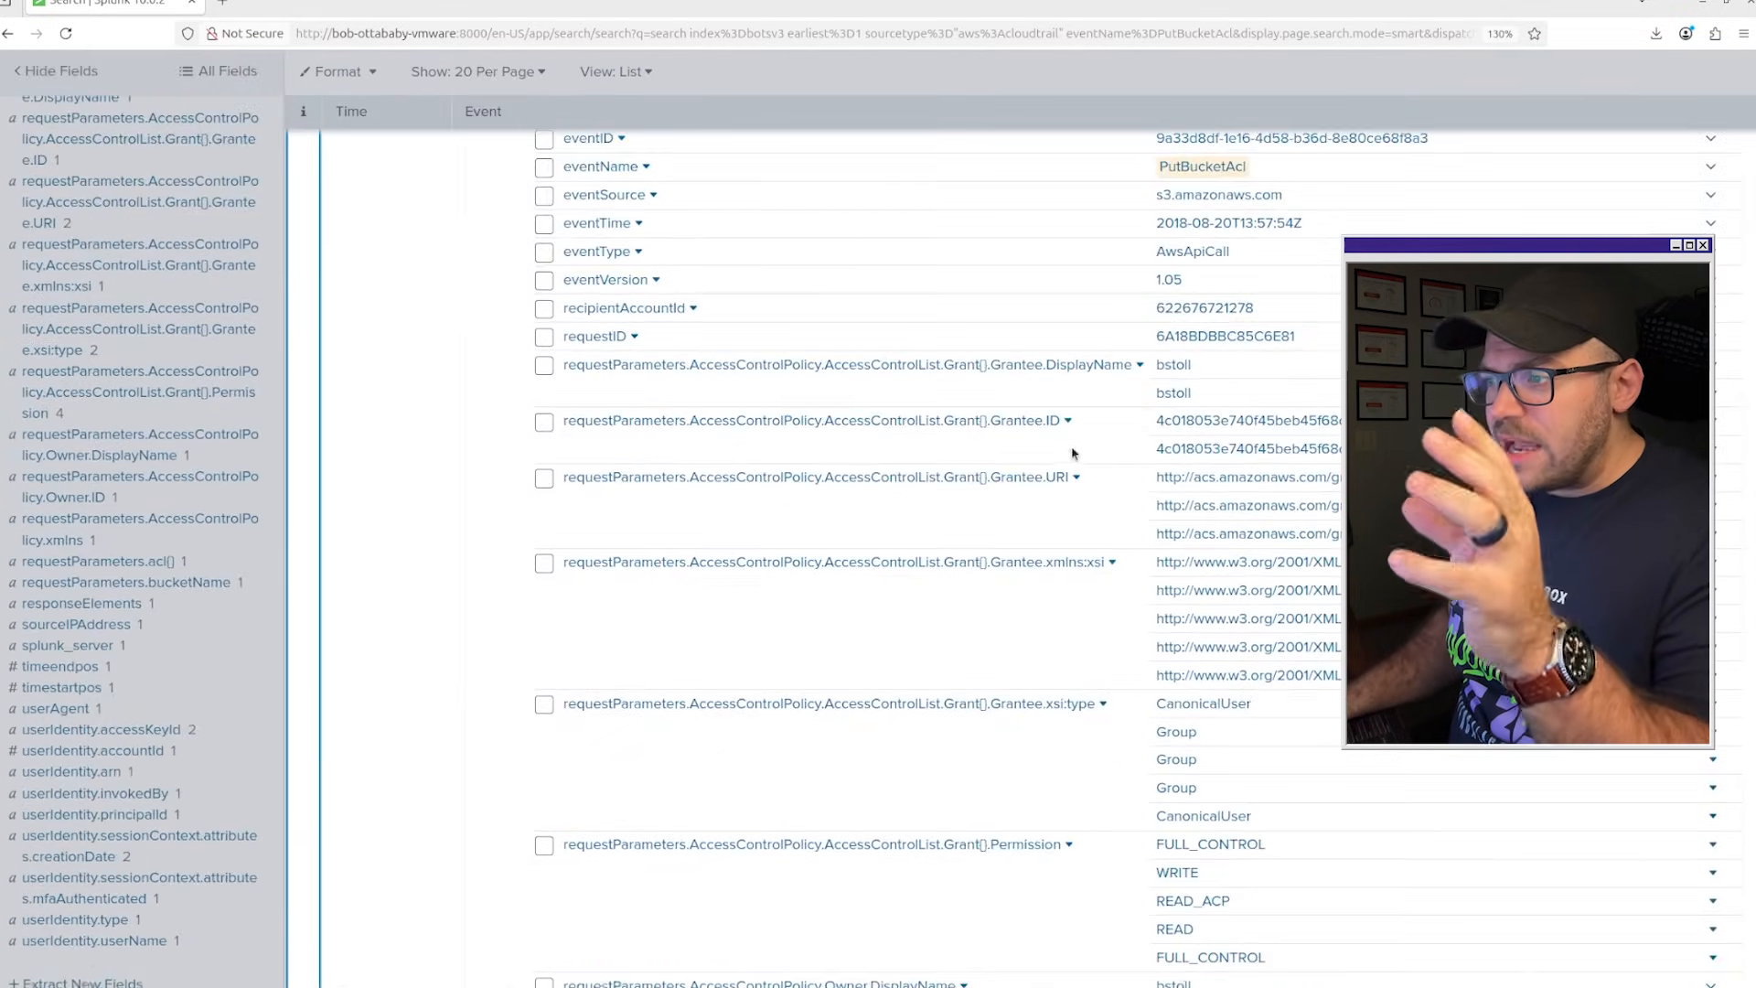
{"action": "scroll", "coordinate": [1073, 453], "scroll_direction": "down", "scroll_amount": 6}
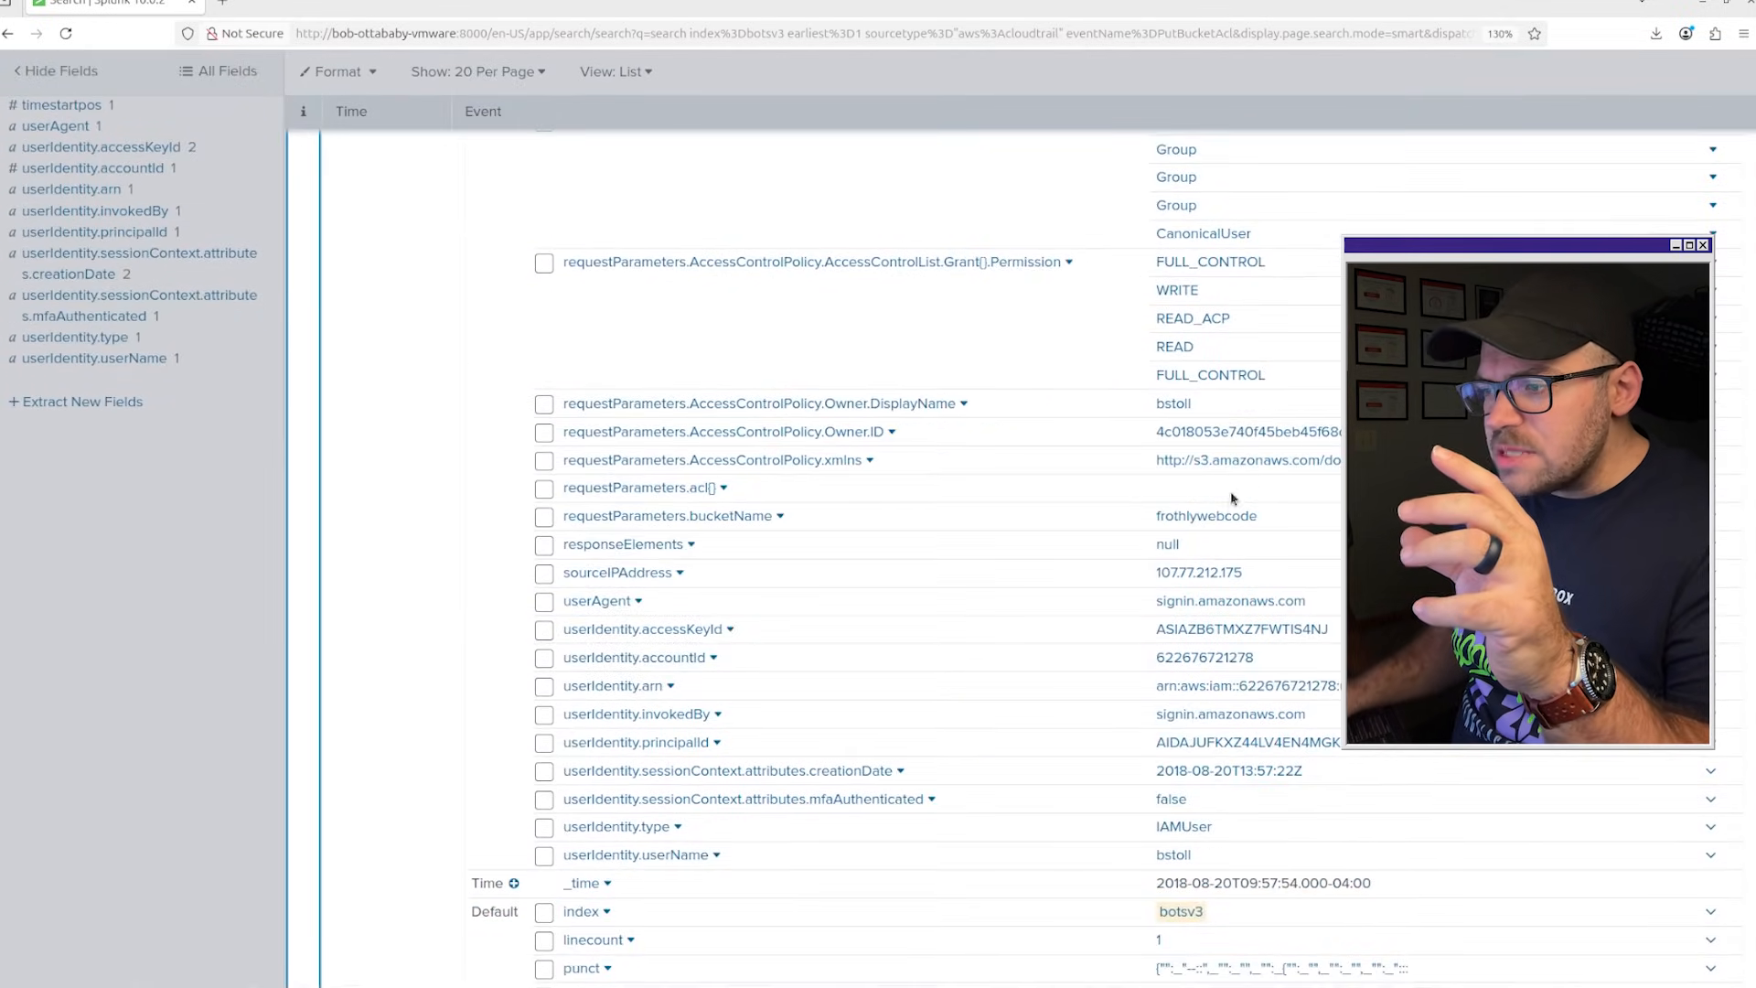
{"action": "scroll", "coordinate": [1134, 520], "scroll_direction": "up", "scroll_amount": 14}
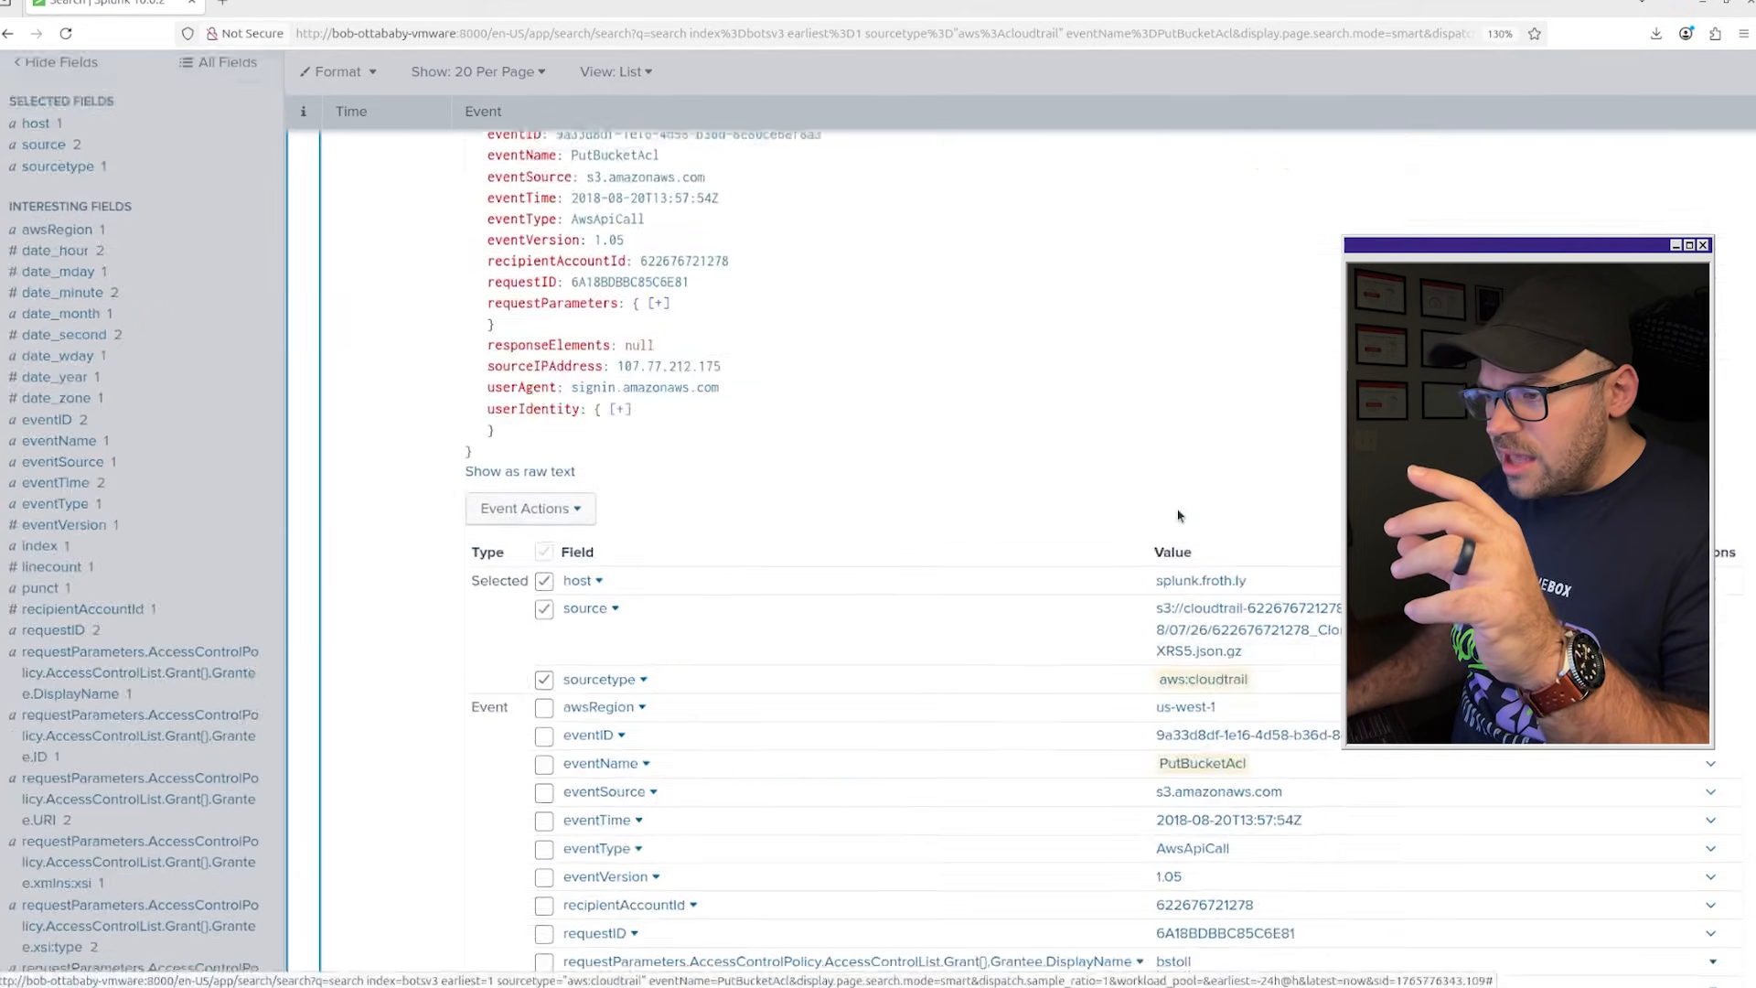
{"action": "scroll", "coordinate": [1179, 515], "scroll_direction": "down", "scroll_amount": 2}
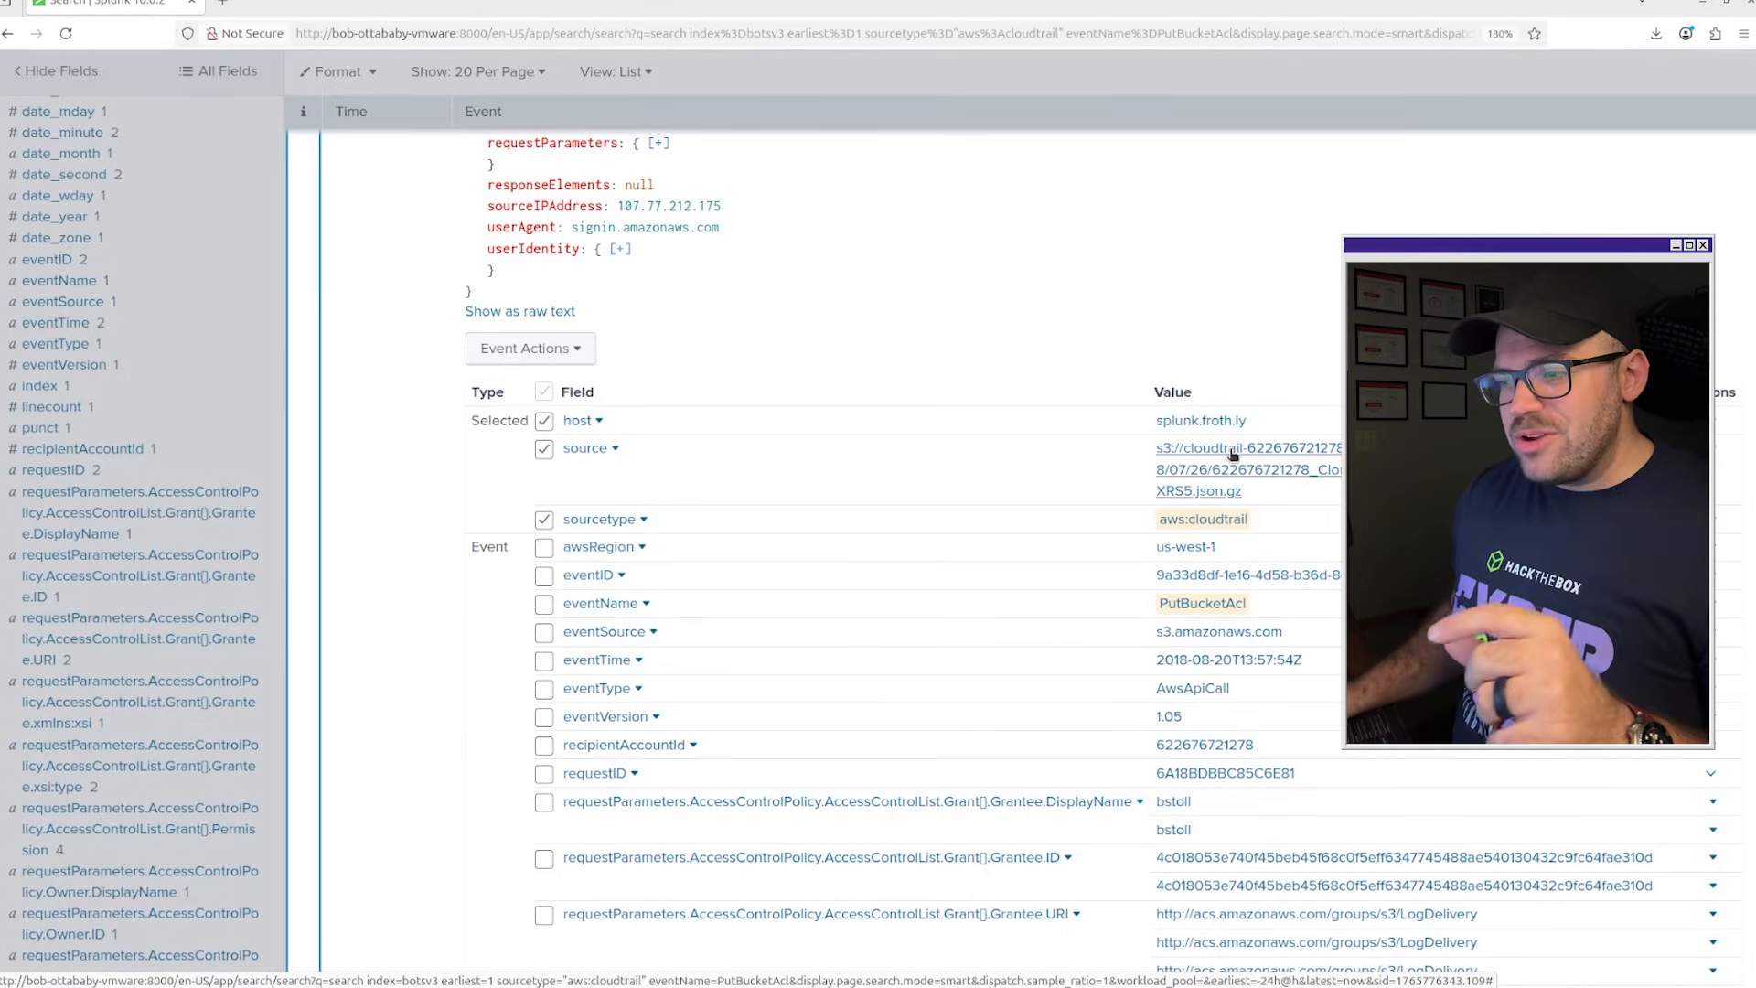
{"action": "scroll", "coordinate": [1224, 432], "scroll_direction": "down", "scroll_amount": 7}
{"action": "scroll", "coordinate": [1232, 455], "scroll_direction": "up", "scroll_amount": 4}
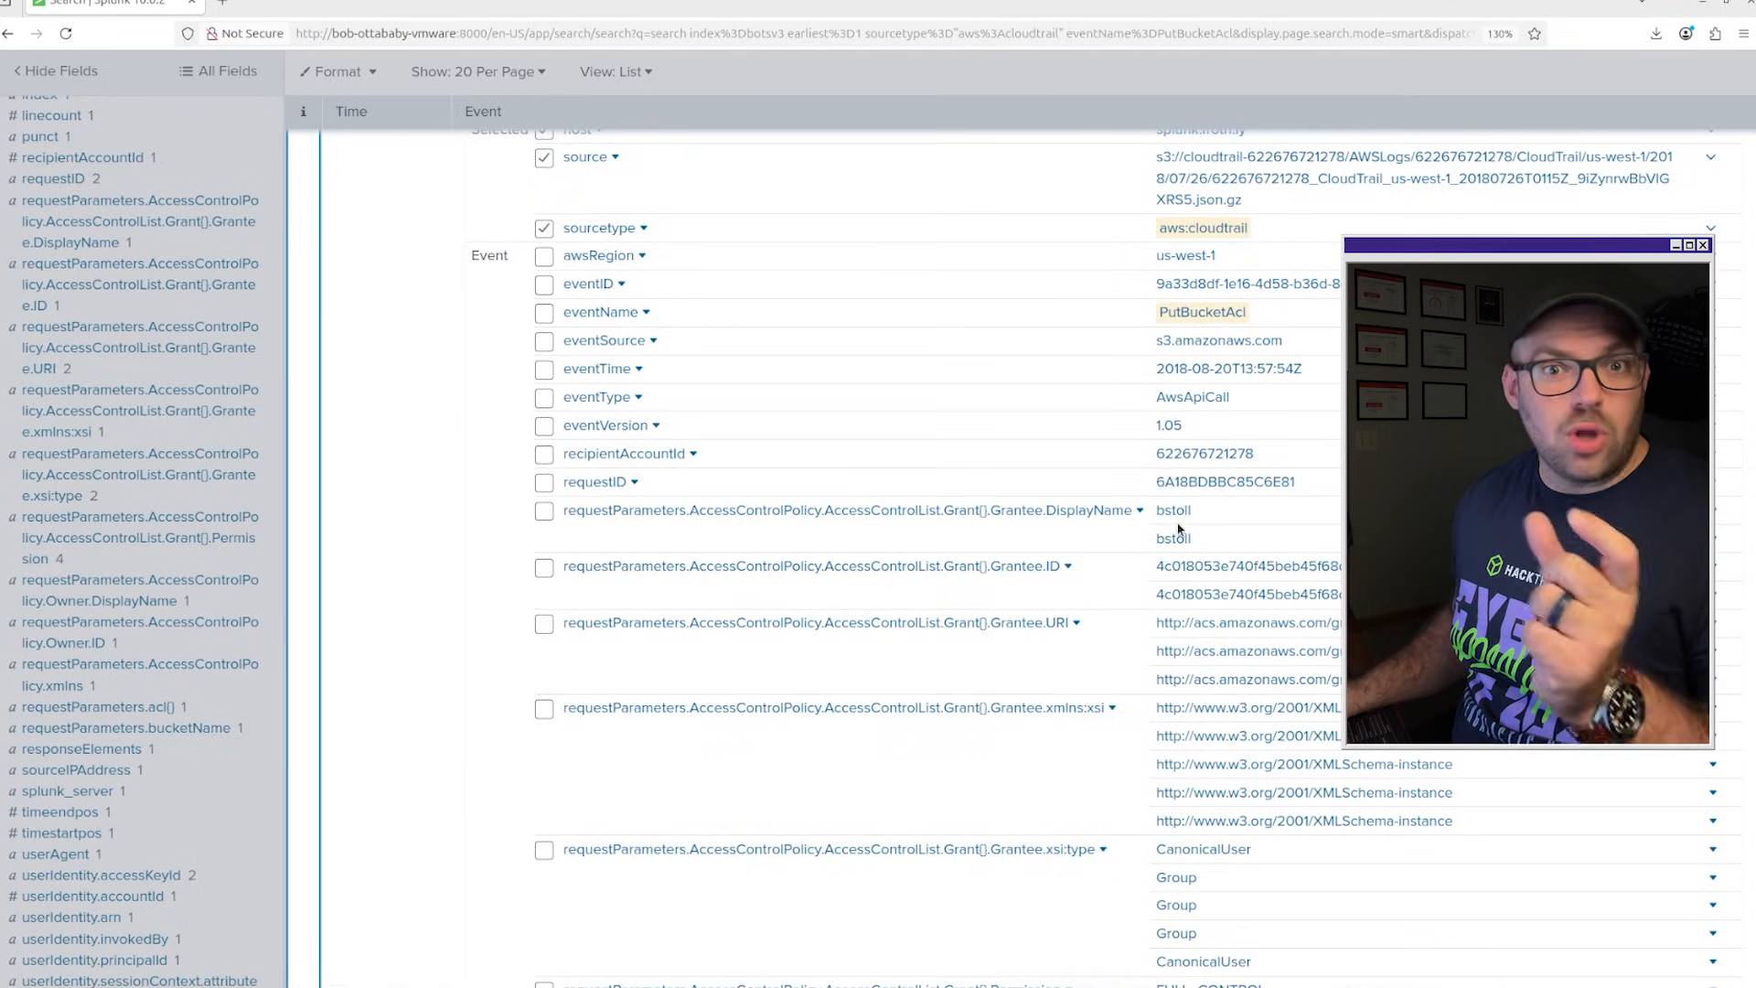
{"action": "scroll", "coordinate": [1189, 528], "scroll_direction": "down", "scroll_amount": 3}
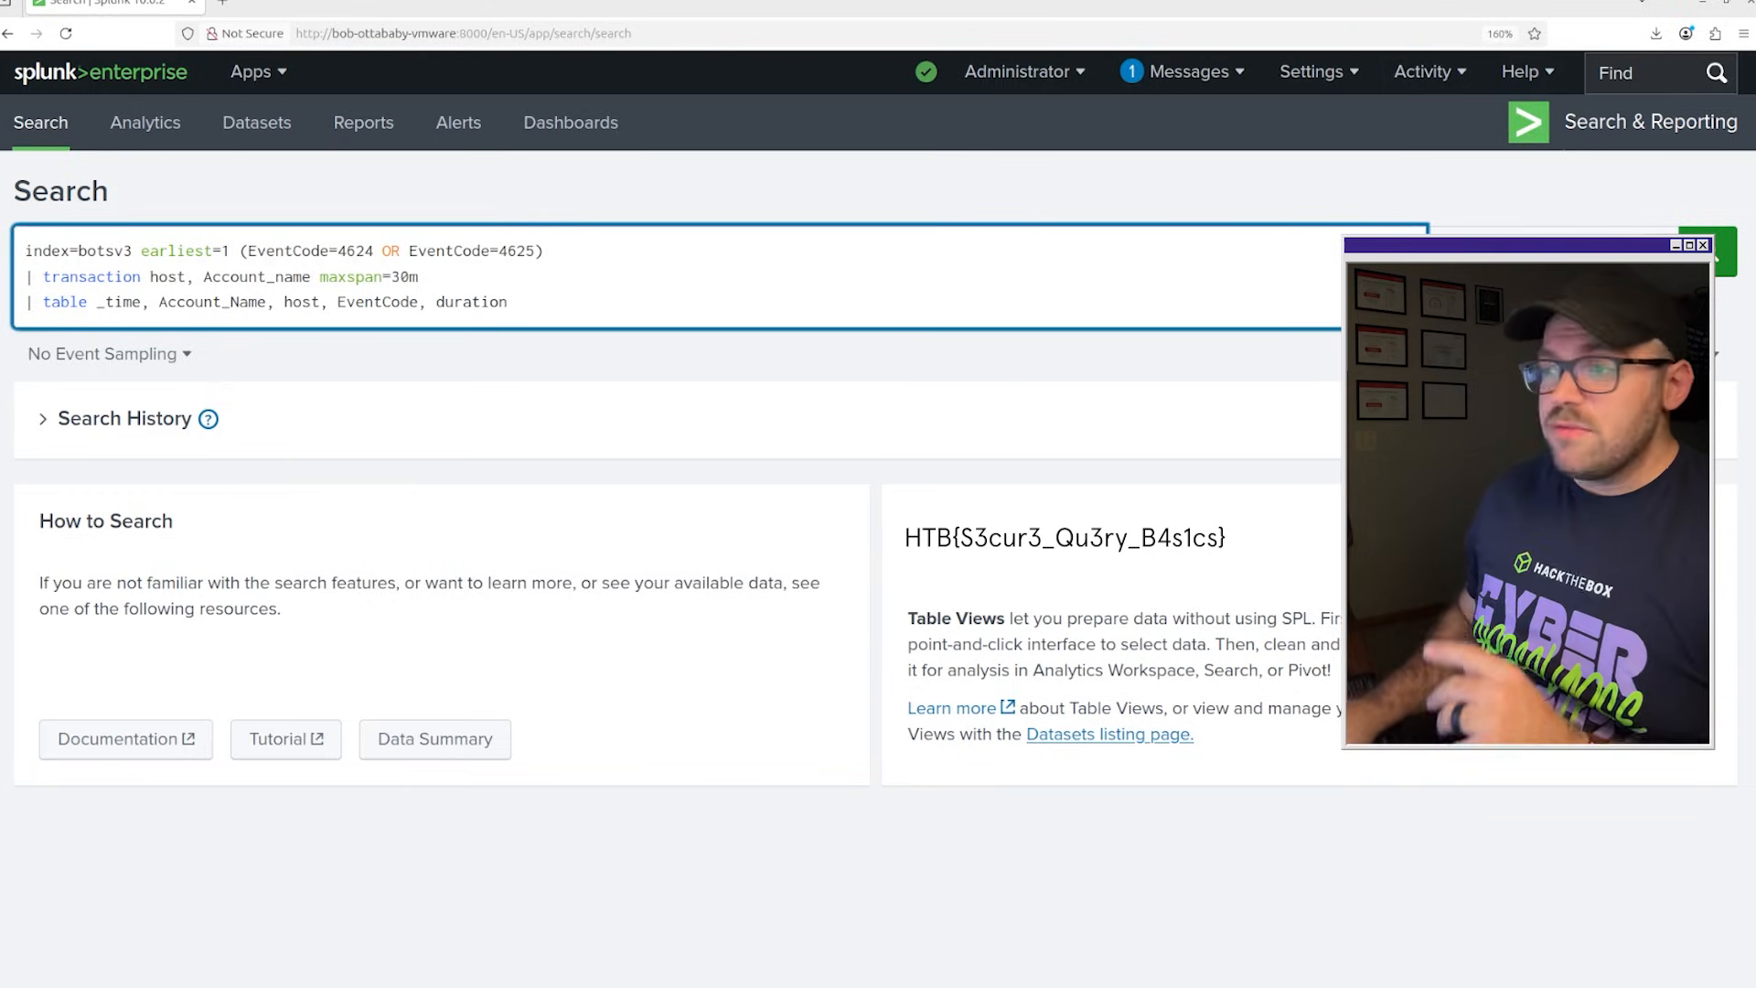
Run the prepared search for EventCode 4624 or 4625 grouped into 30-minute host and account transactions, and review the accounts, hosts, event codes and durations.
{"action": "key", "text": "Return"}
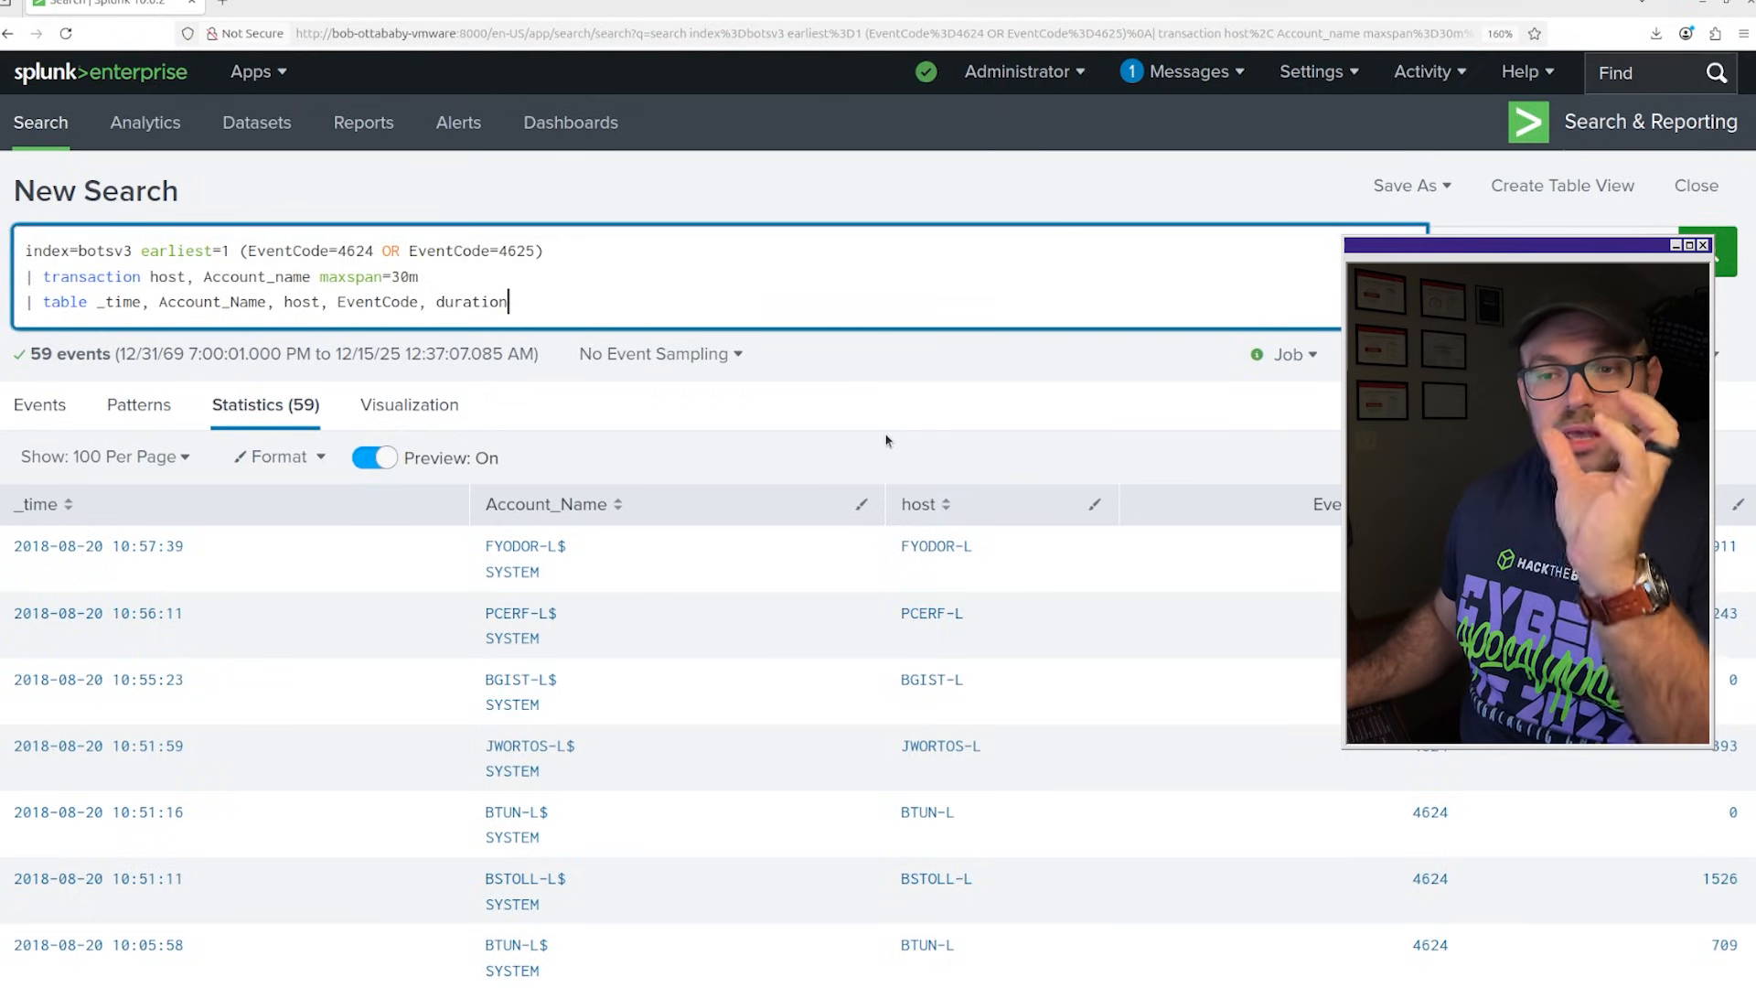
{"action": "scroll", "coordinate": [988, 434], "scroll_direction": "down", "scroll_amount": 2}
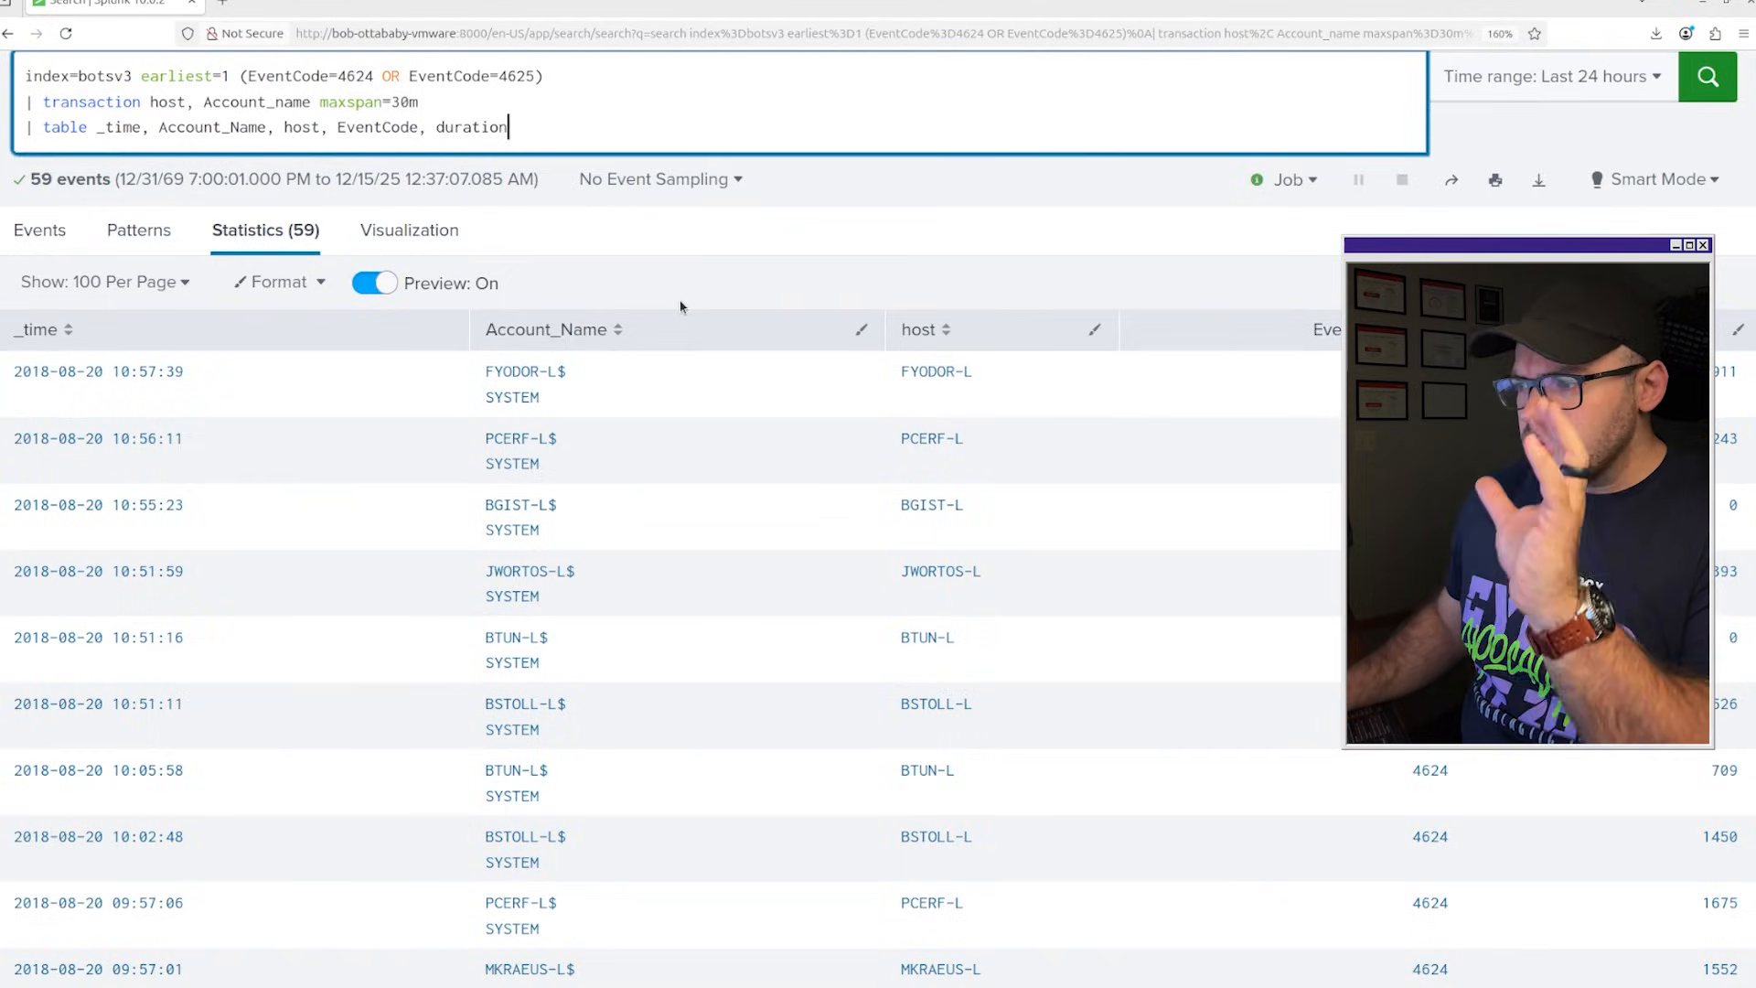
{"action": "scroll", "coordinate": [678, 302], "scroll_direction": "down", "scroll_amount": 4}
{"action": "scroll", "coordinate": [558, 315], "scroll_direction": "down", "scroll_amount": 6}
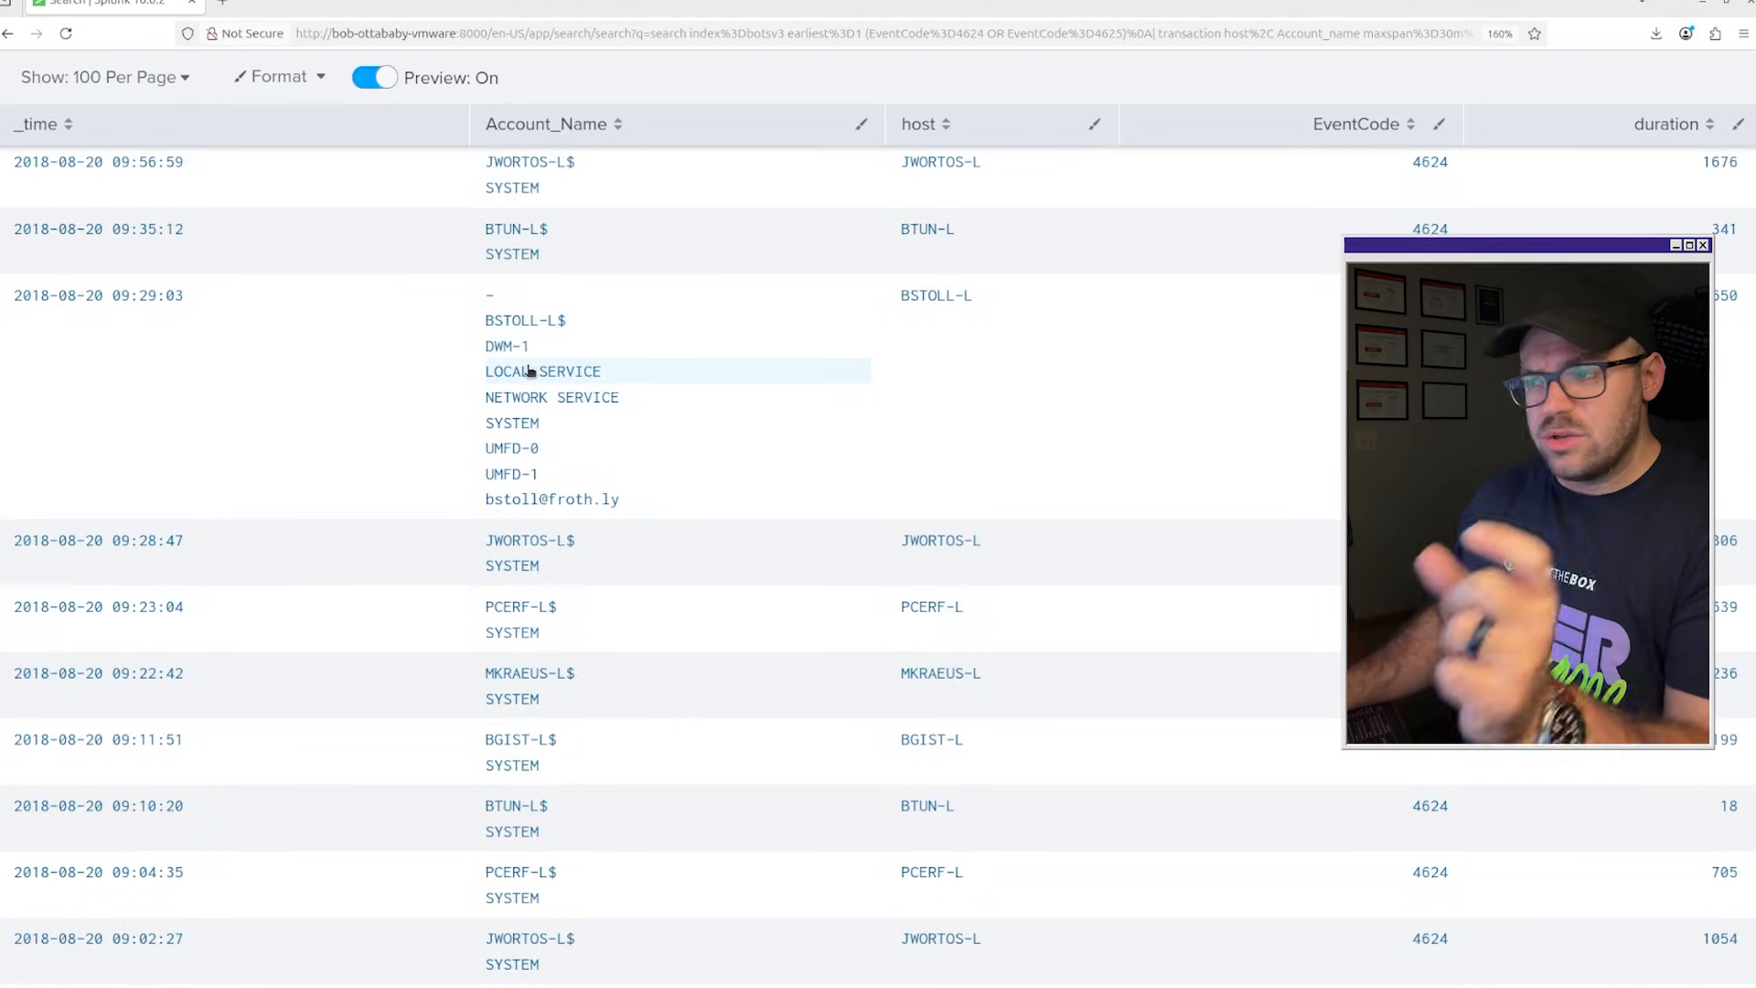
{"action": "scroll", "coordinate": [528, 371], "scroll_direction": "down", "scroll_amount": 2}
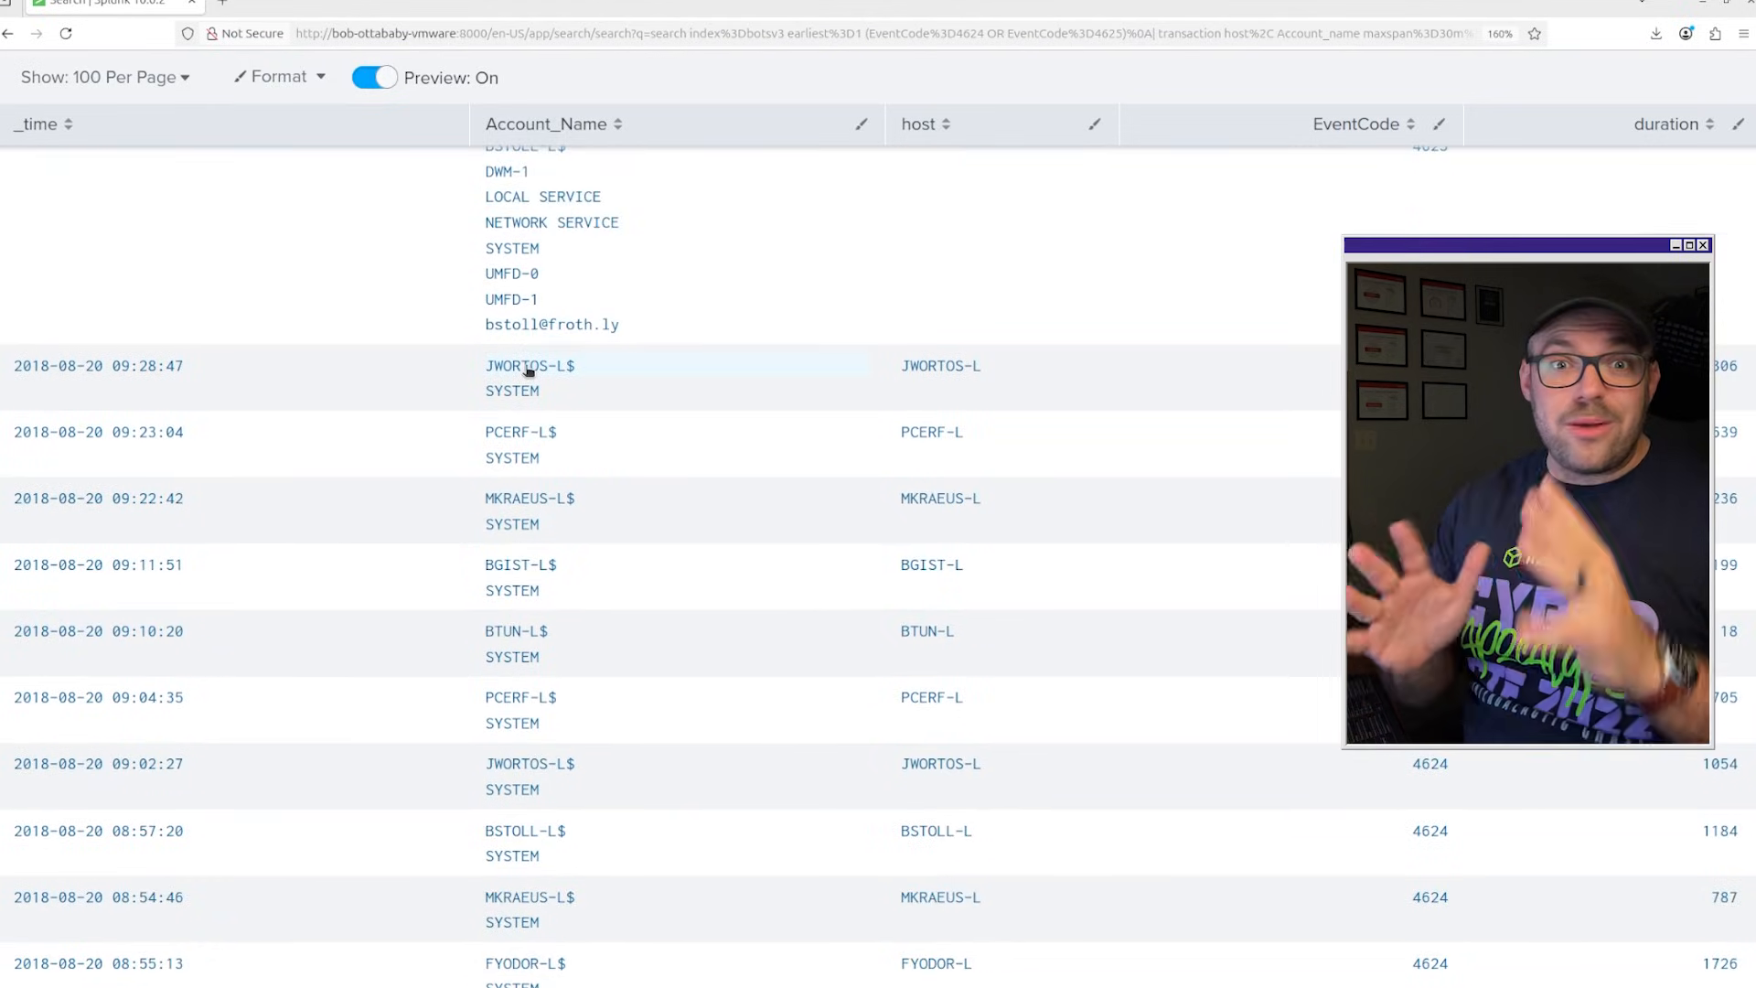
{"action": "scroll", "coordinate": [554, 372], "scroll_direction": "up", "scroll_amount": 4}
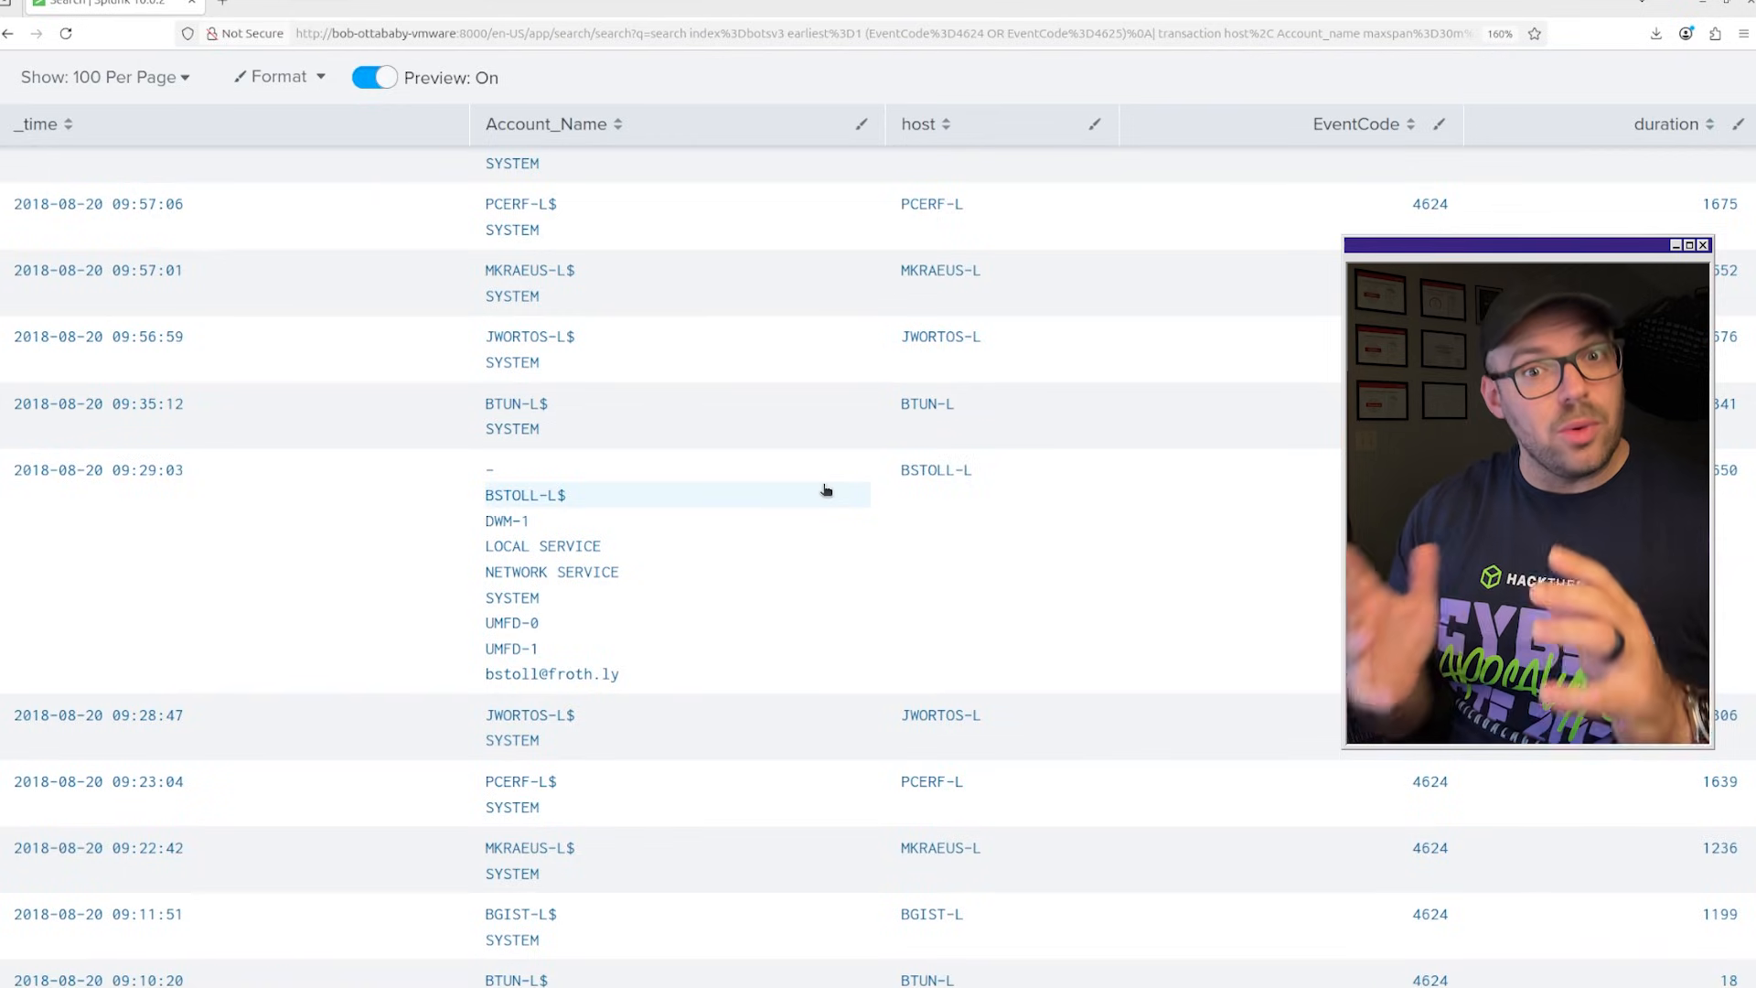
{"action": "scroll", "coordinate": [824, 487], "scroll_direction": "down", "scroll_amount": 2}
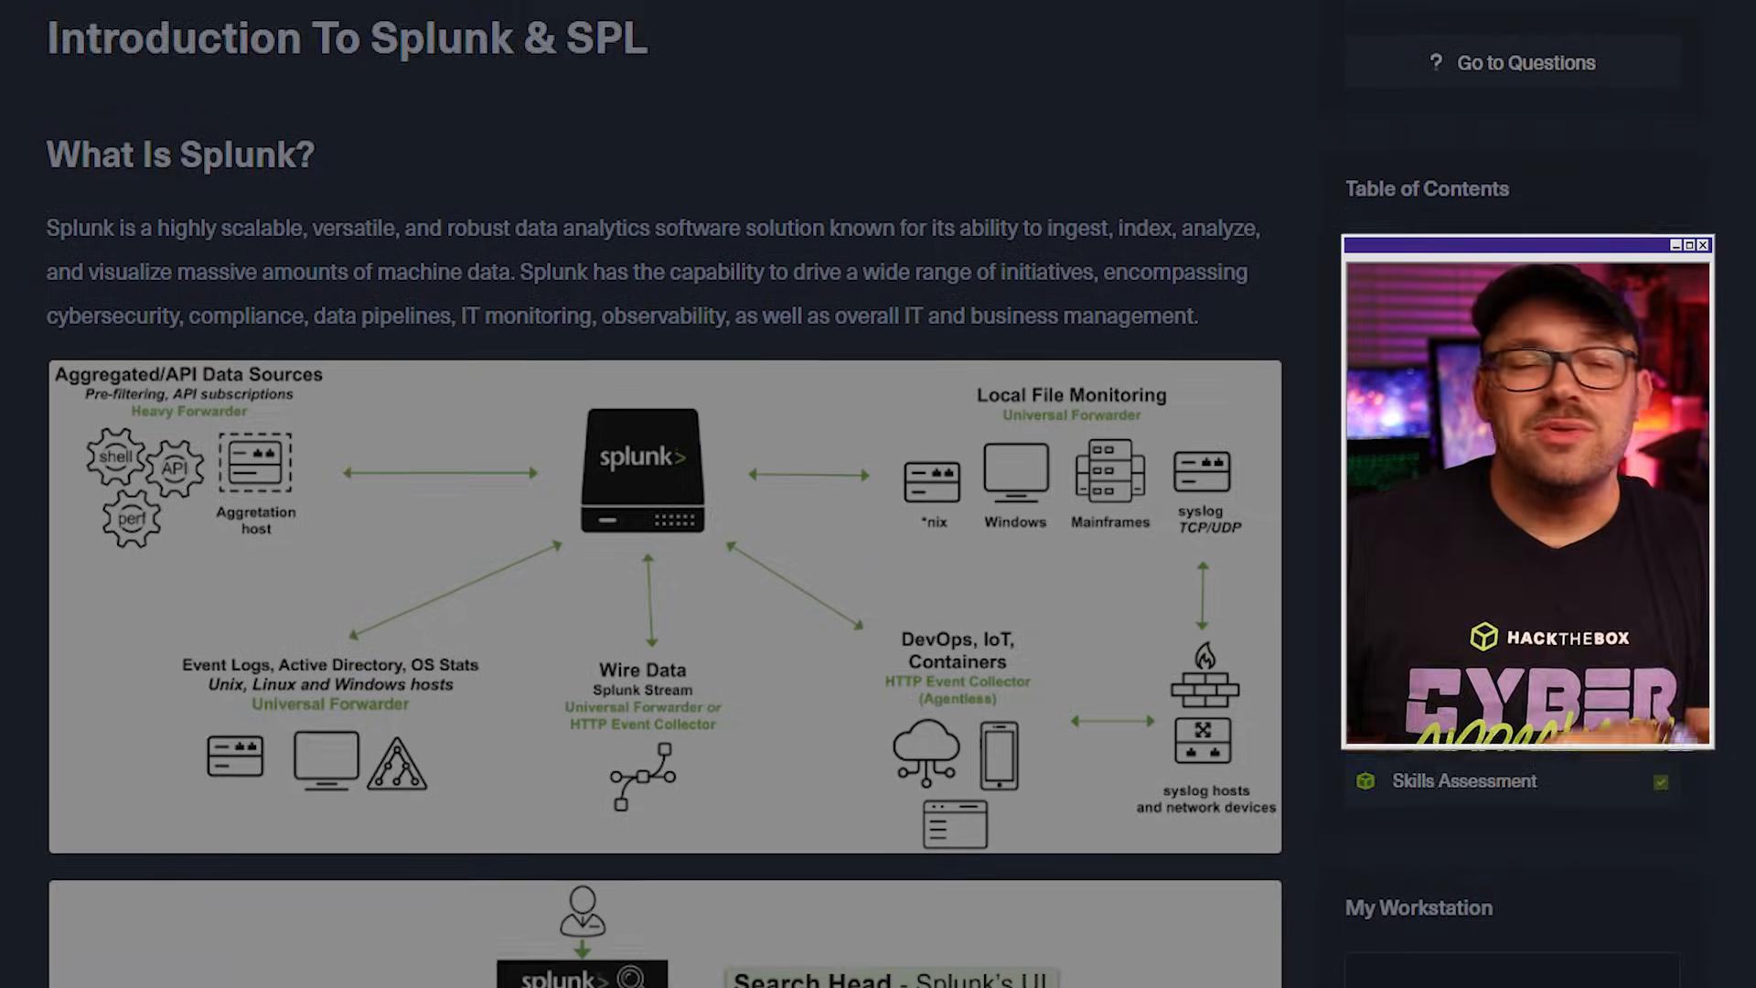
Read the What Is Splunk? section in Hack The Box Academy, covering the data source and architecture diagrams, forwarders, indexers and search heads.
{"action": "scroll", "coordinate": [641, 503], "scroll_direction": "down", "scroll_amount": 2}
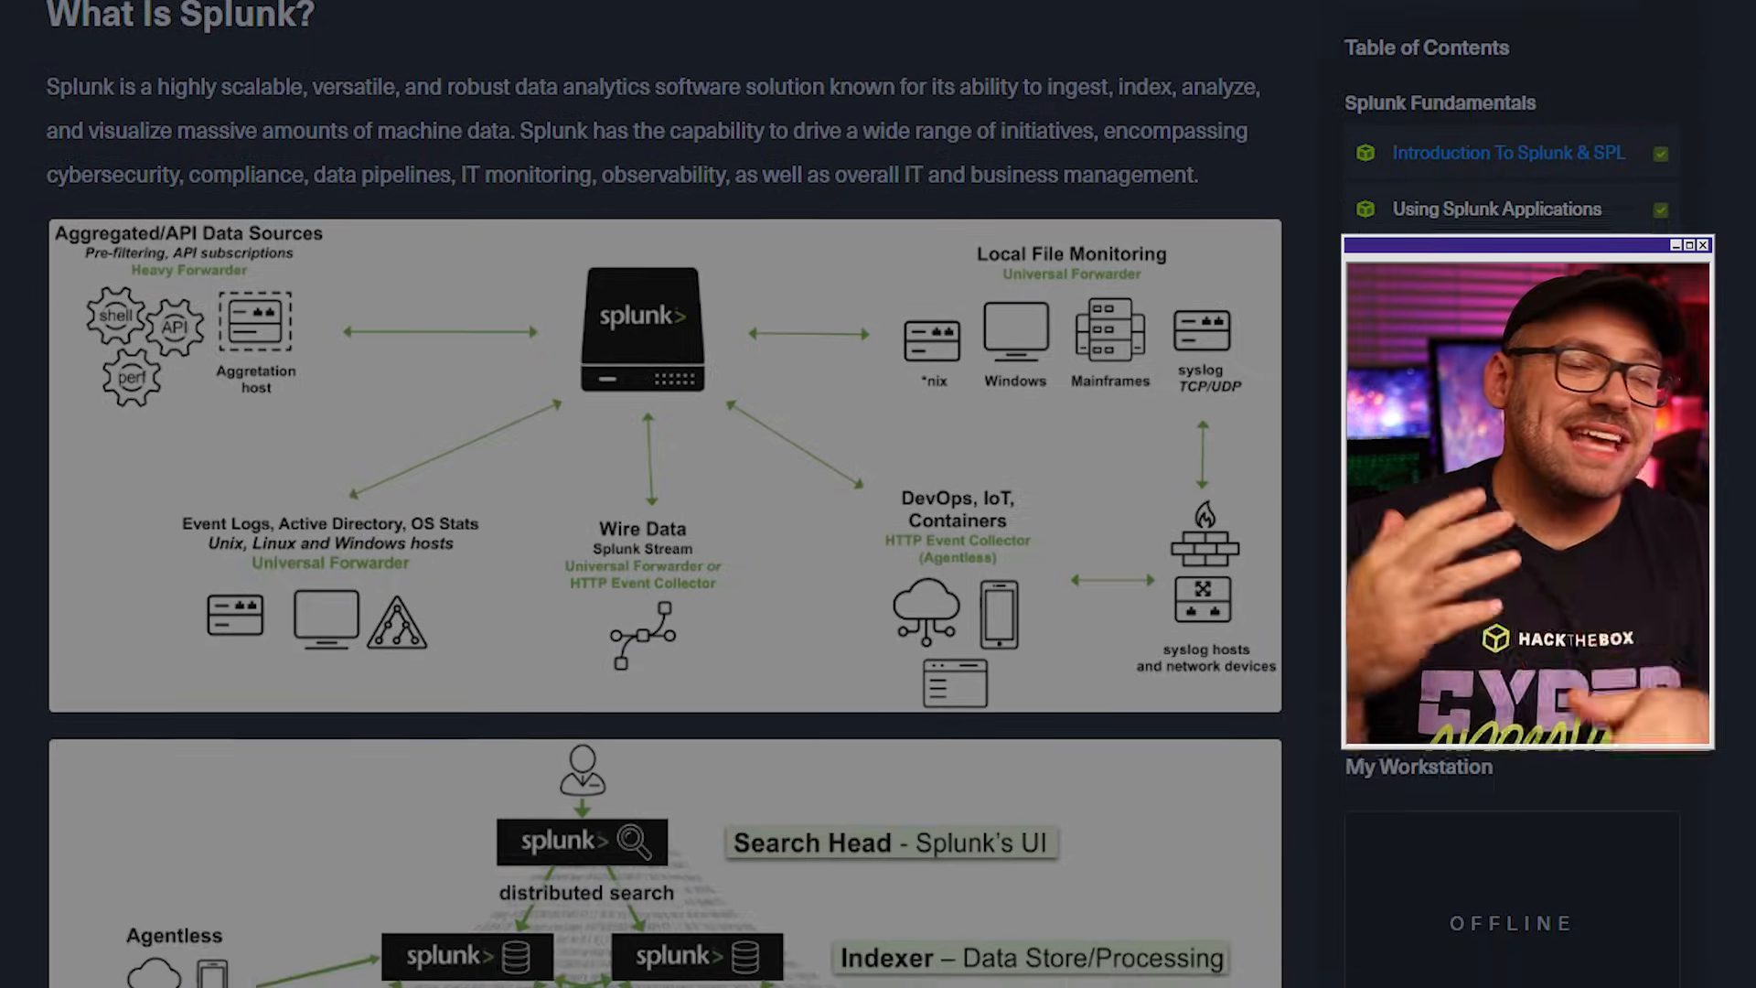
{"action": "scroll", "coordinate": [640, 503], "scroll_direction": "down", "scroll_amount": 6}
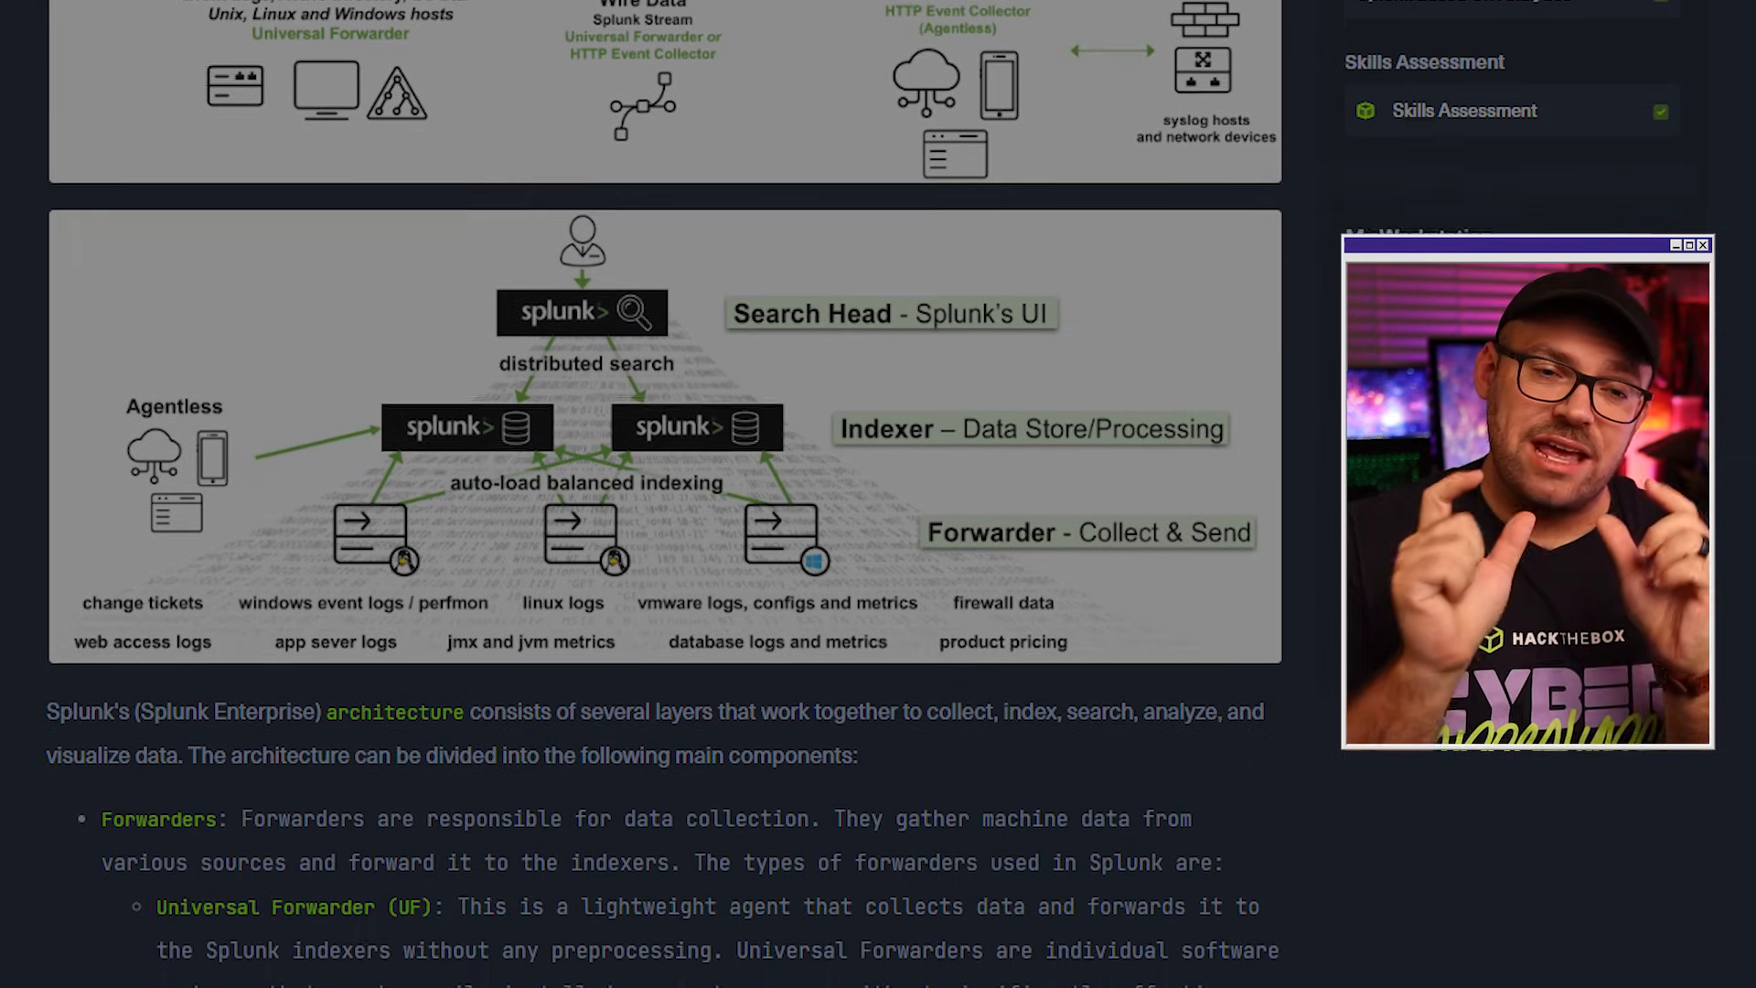
{"action": "scroll", "coordinate": [641, 503], "scroll_direction": "down", "scroll_amount": 6}
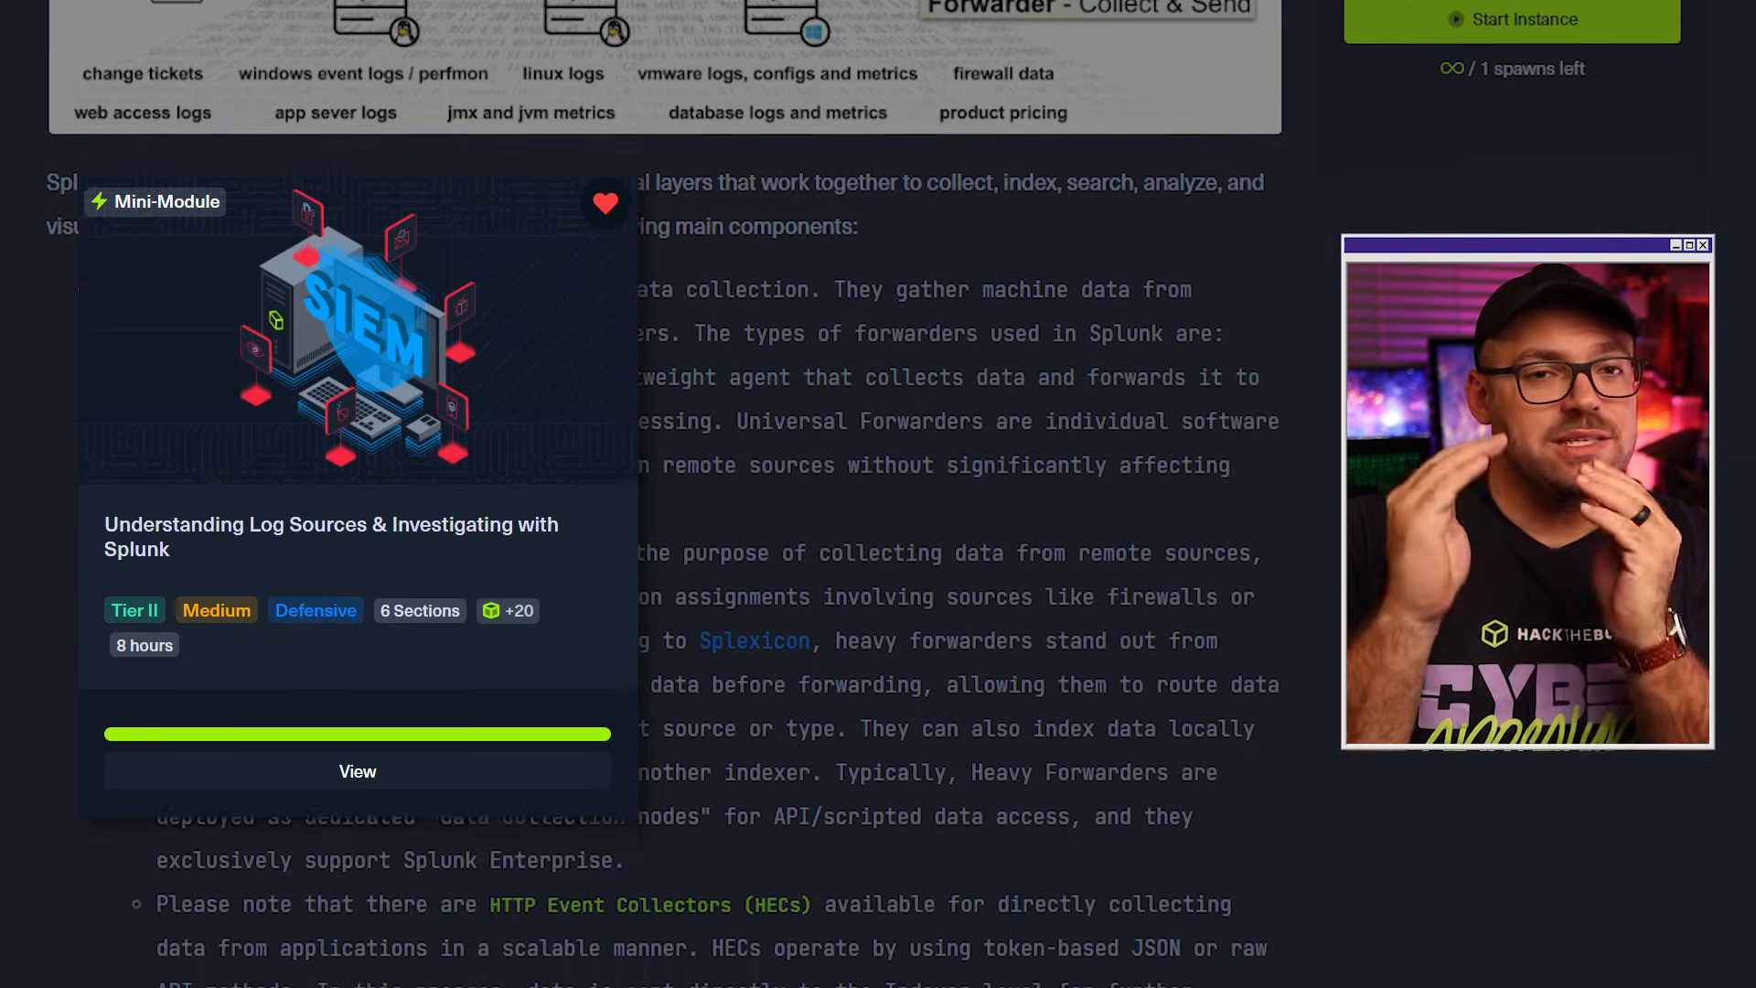
{"action": "scroll", "coordinate": [640, 503], "scroll_direction": "down", "scroll_amount": 6}
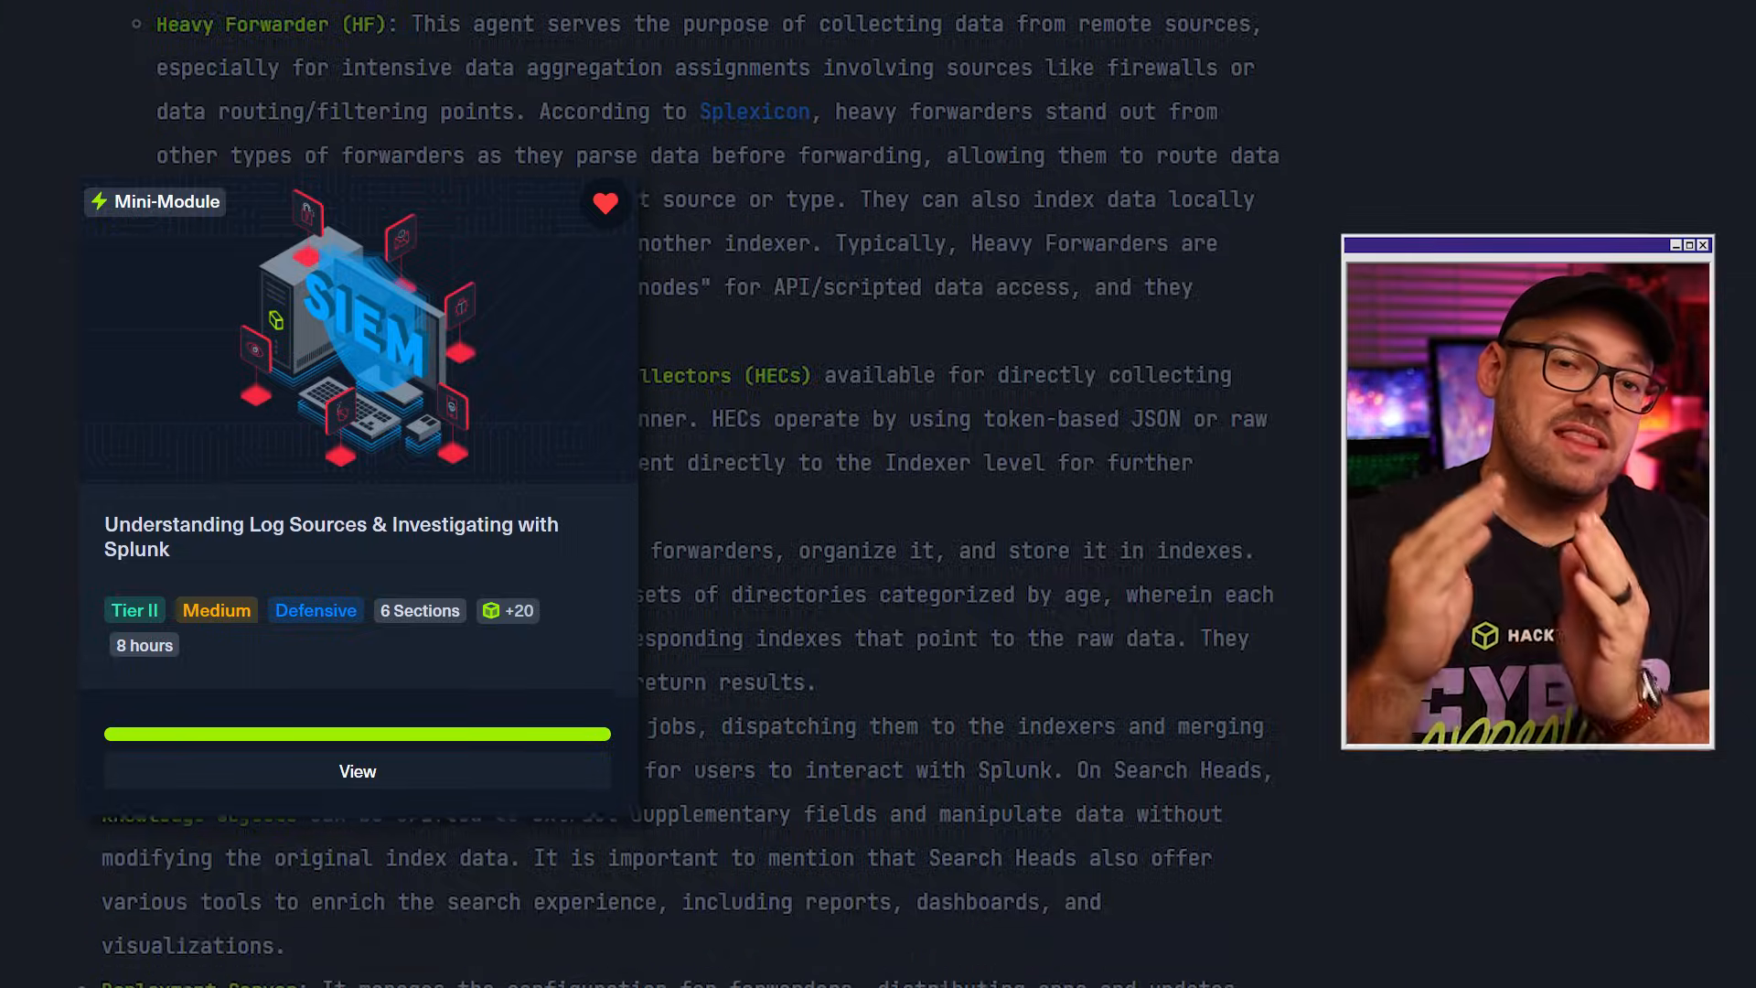
{"action": "scroll", "coordinate": [640, 503], "scroll_direction": "down", "scroll_amount": 6}
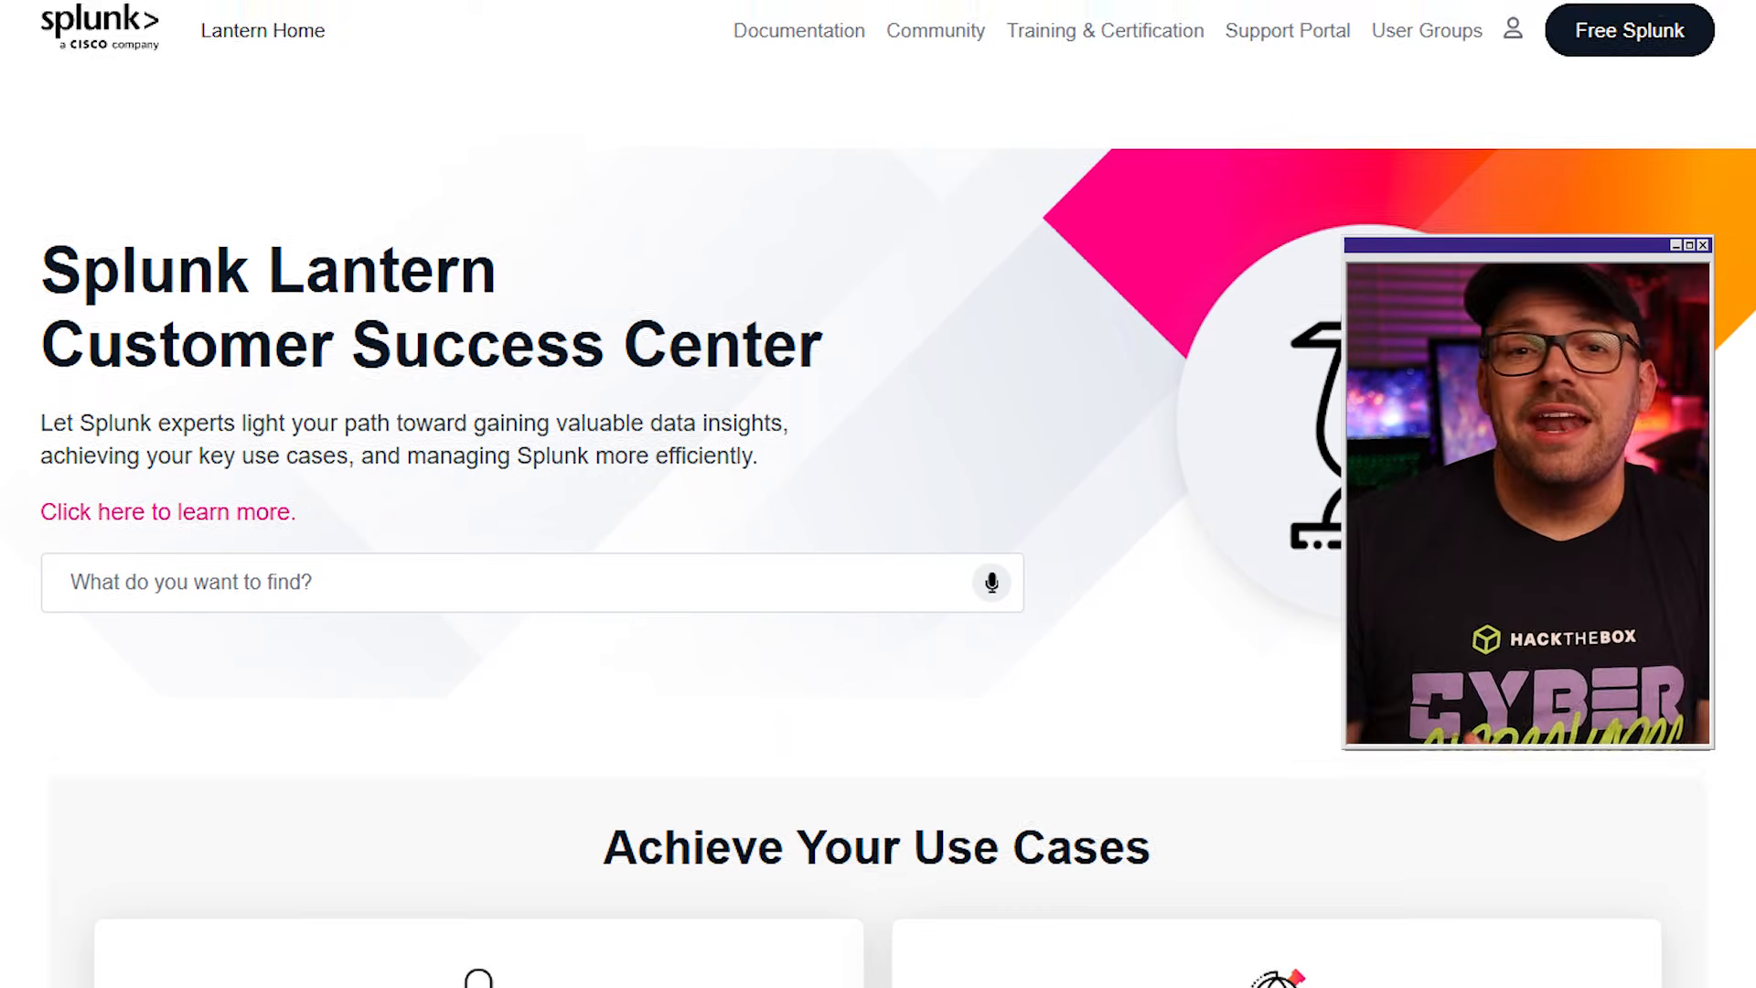
Review the security and observability use cases on Splunk Lantern, and the example speed searches on the apple-maps-csv source type.
{"action": "scroll", "coordinate": [640, 503], "scroll_direction": "down", "scroll_amount": 4}
{"action": "scroll", "coordinate": [640, 504], "scroll_direction": "down", "scroll_amount": 5}
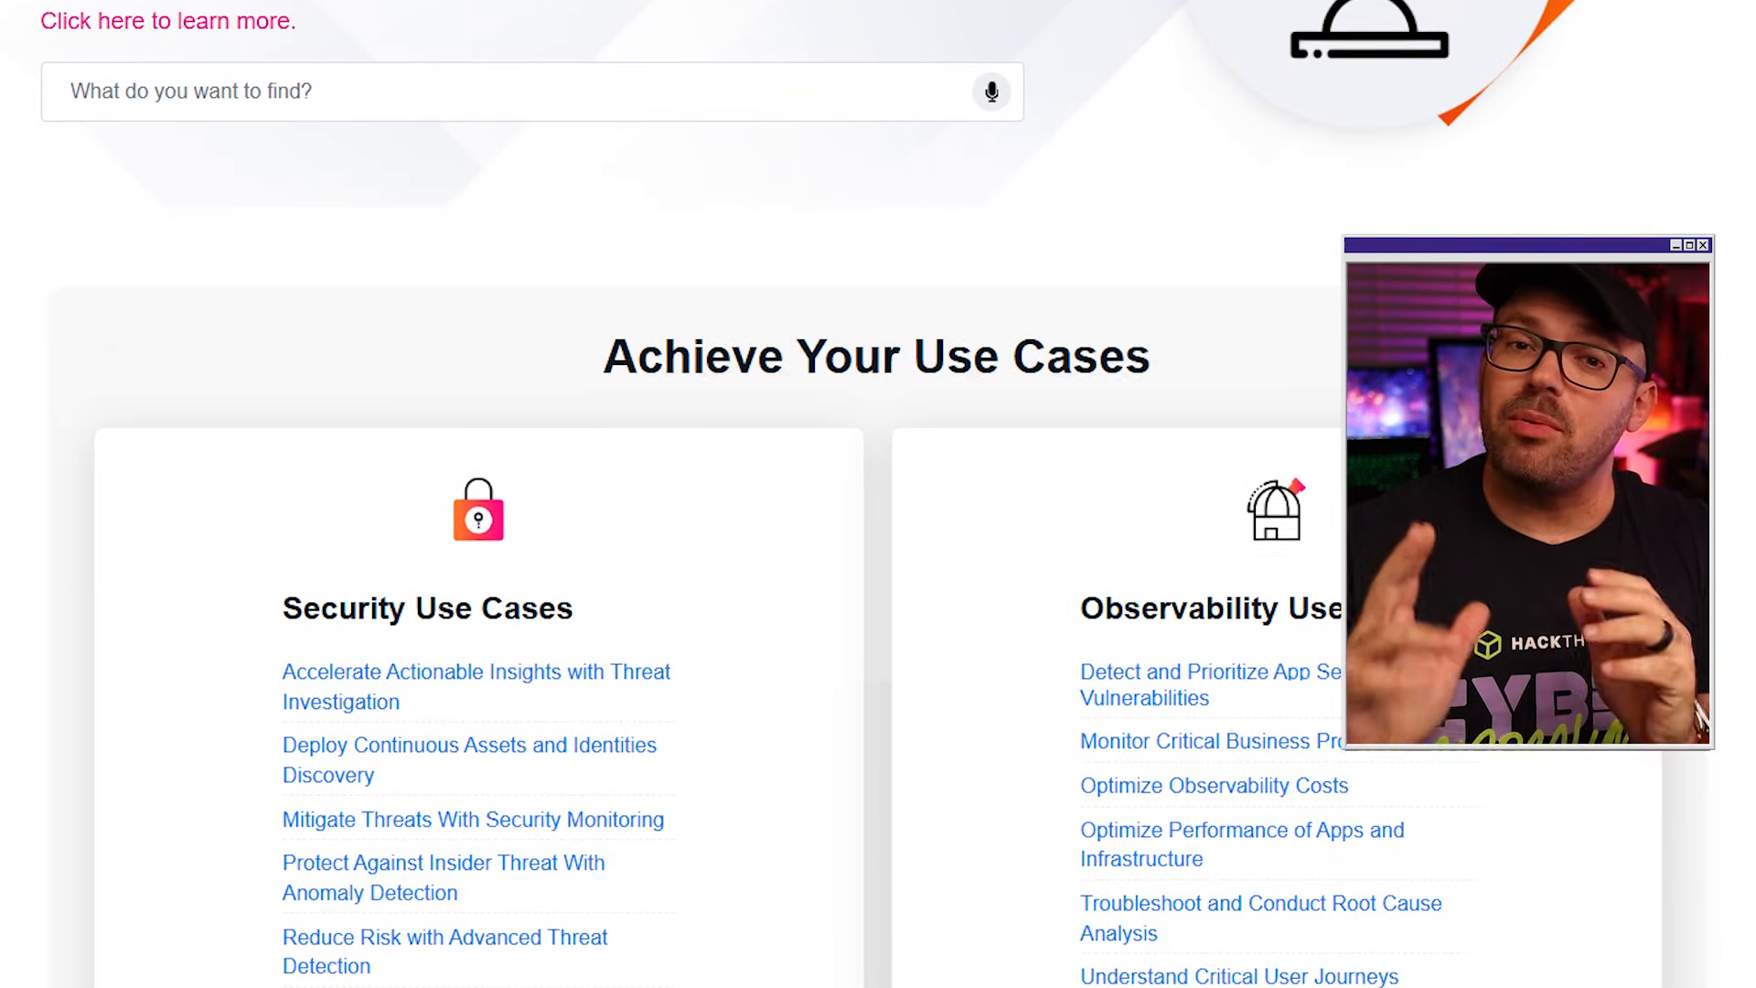
{"action": "scroll", "coordinate": [641, 503], "scroll_direction": "down", "scroll_amount": 1}
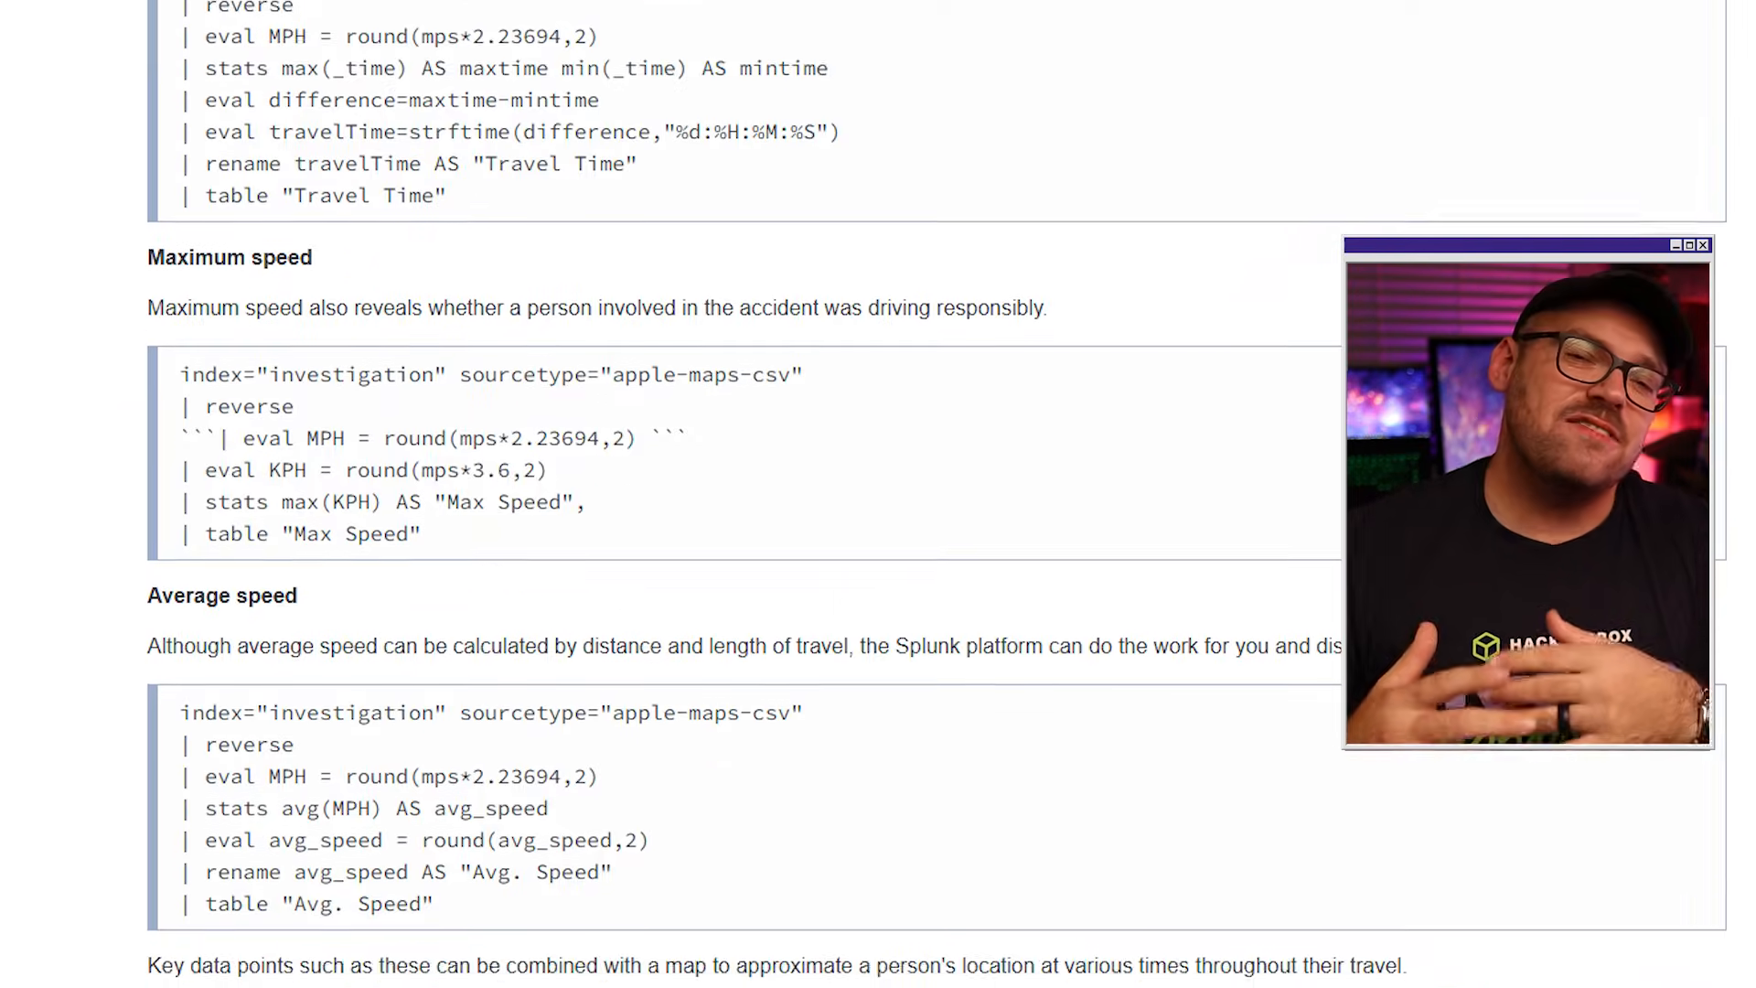
{"action": "scroll", "coordinate": [640, 503], "scroll_direction": "down", "scroll_amount": 2}
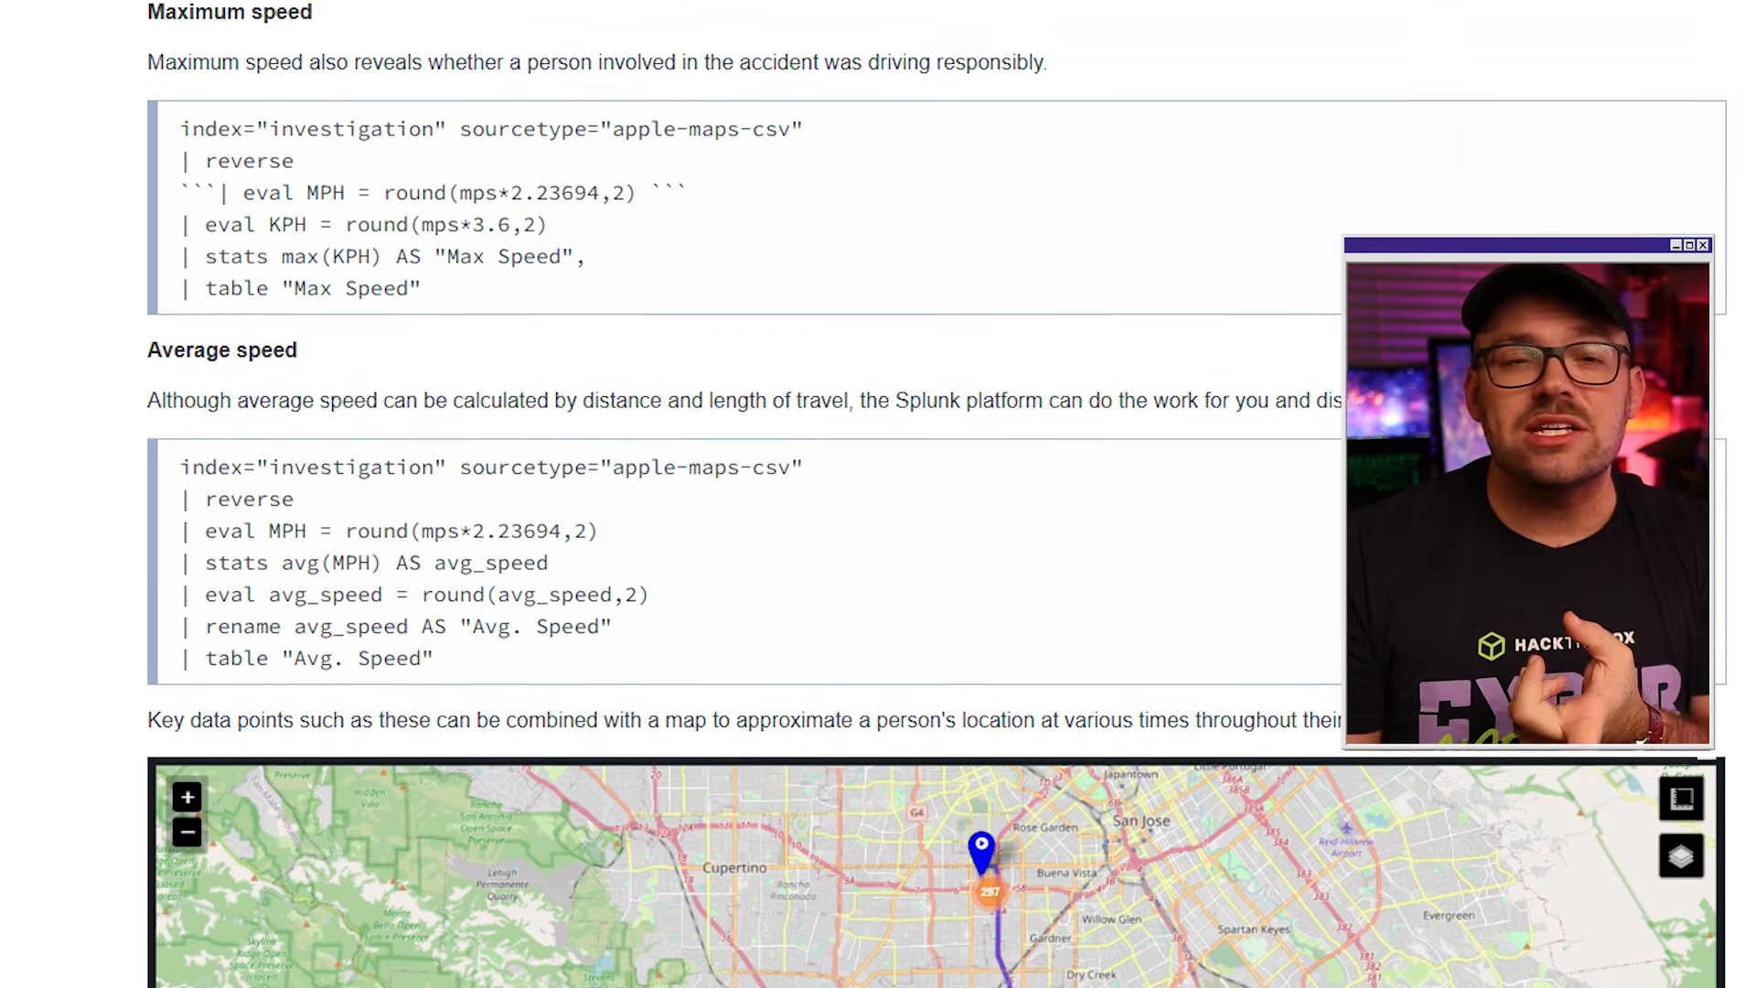
{"action": "scroll", "coordinate": [641, 503], "scroll_direction": "down", "scroll_amount": 4}
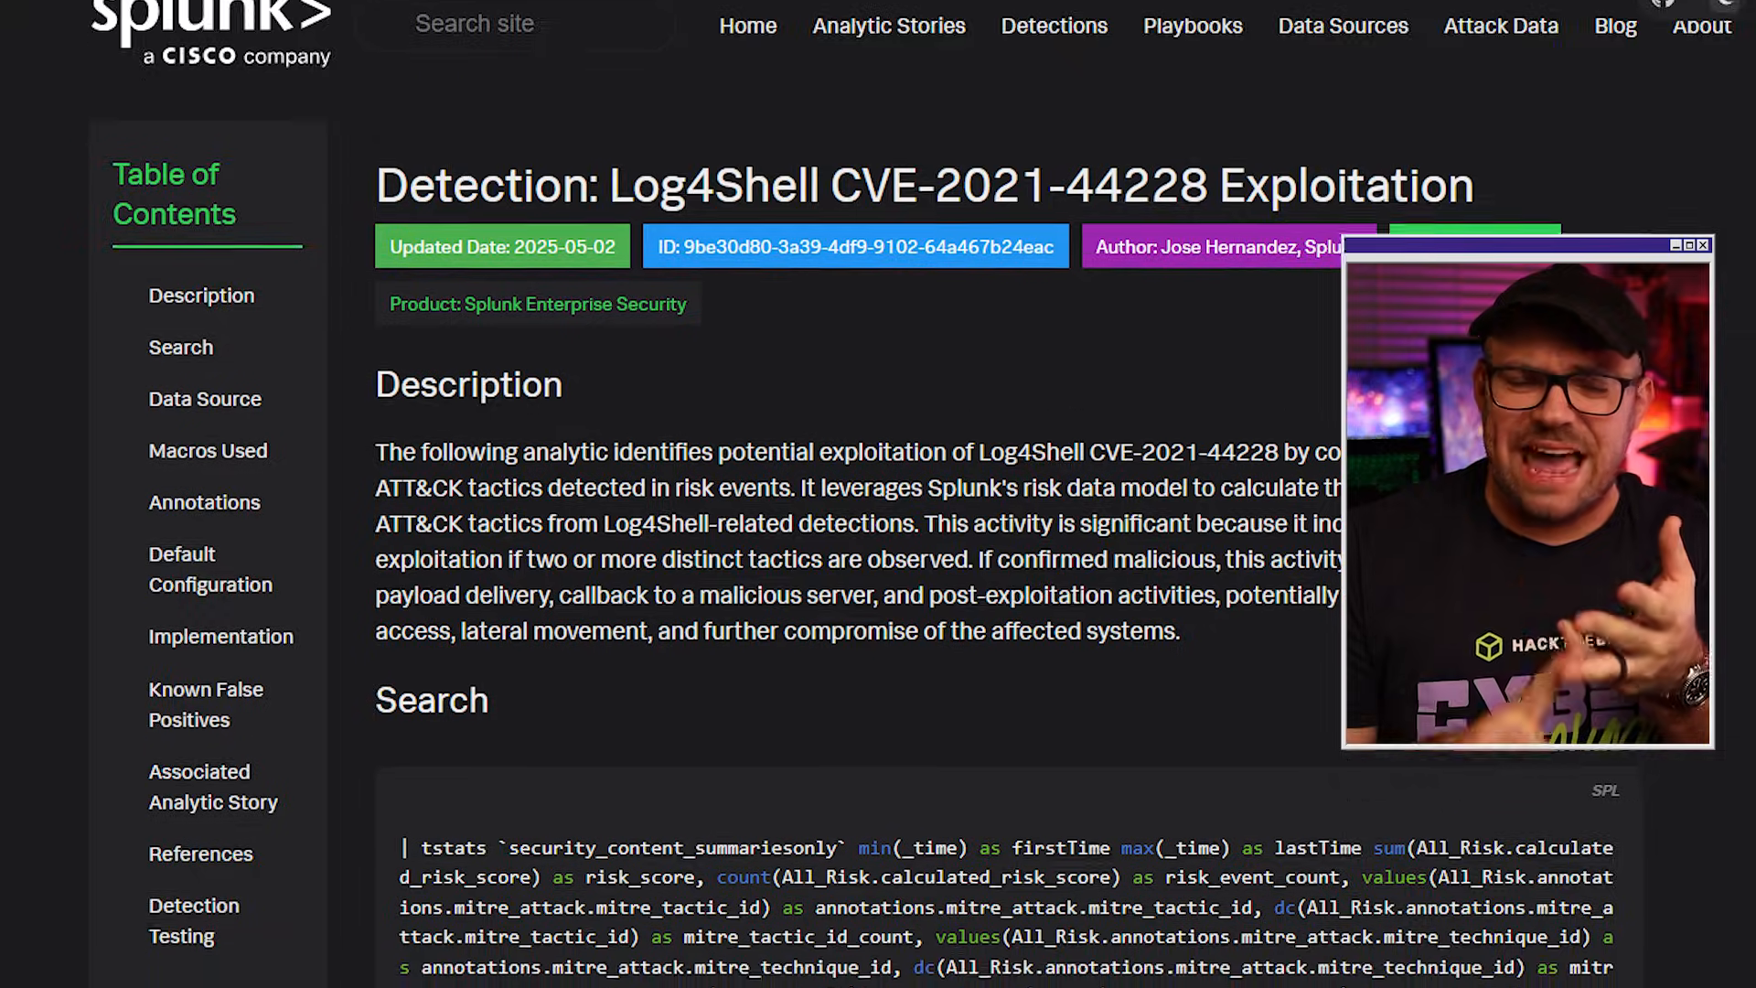
Examine the description, SPL search and macros of the Log4Shell CVE-2021-44228 Exploitation detection.
{"action": "scroll", "coordinate": [878, 503], "scroll_direction": "down", "scroll_amount": 6}
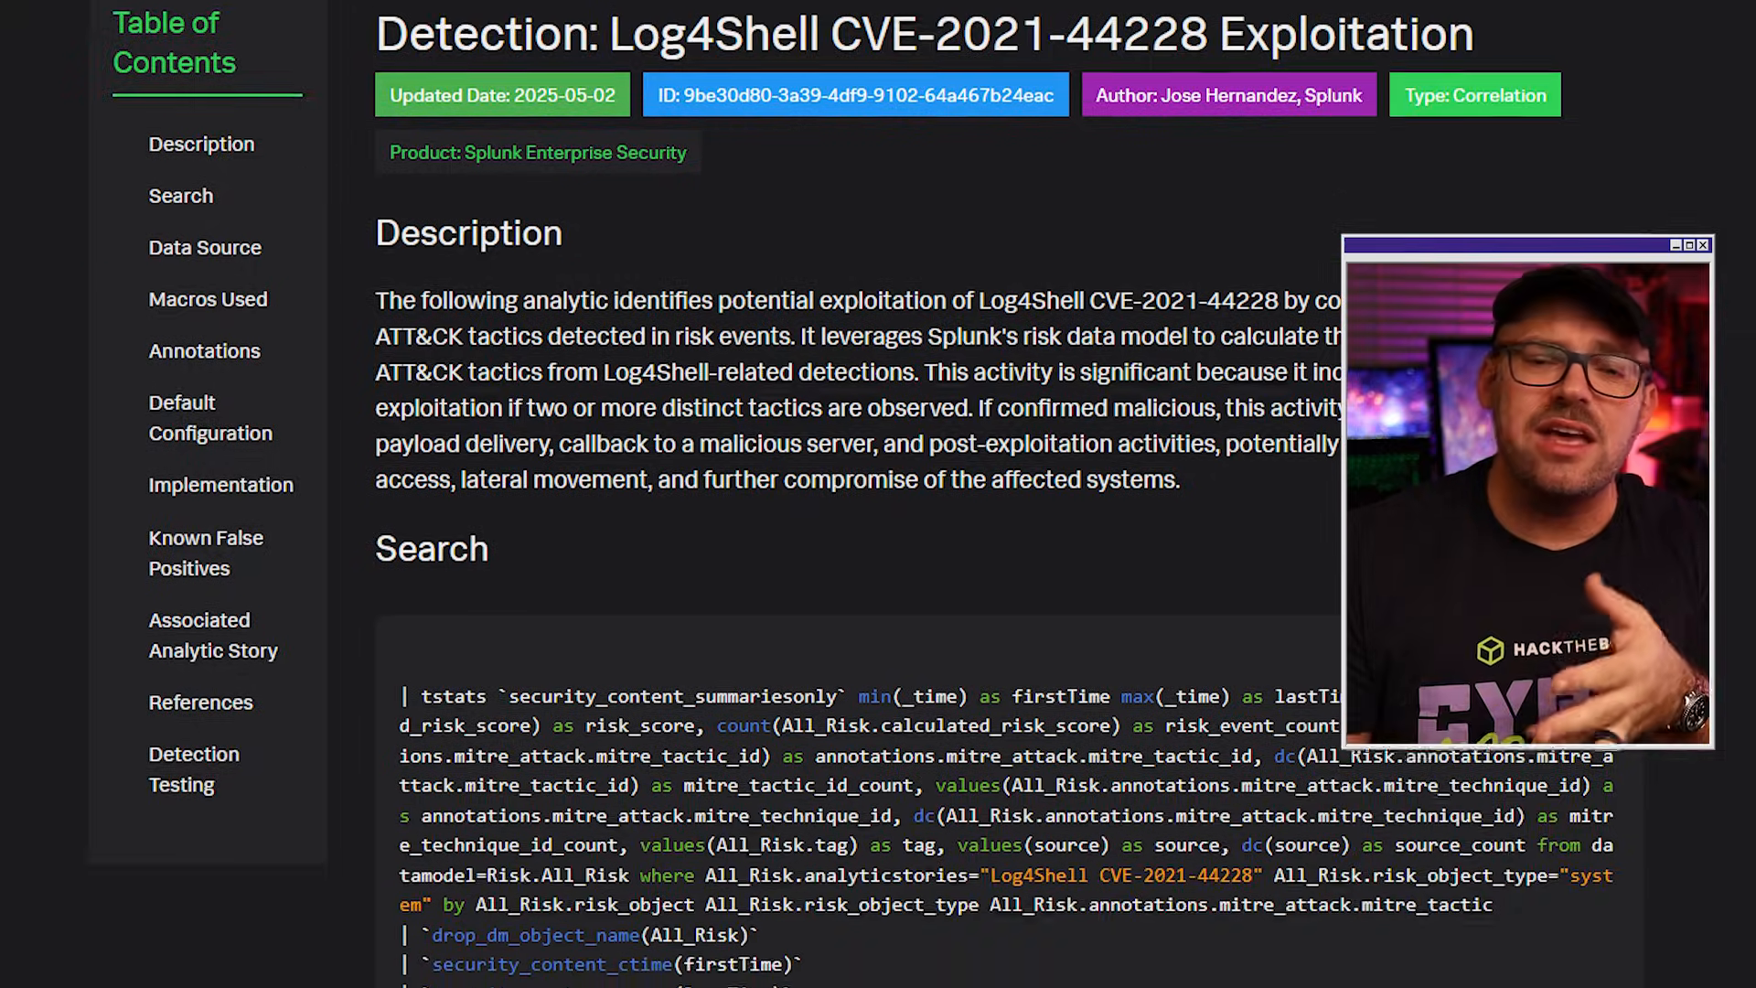
{"action": "scroll", "coordinate": [878, 503], "scroll_direction": "down", "scroll_amount": 5}
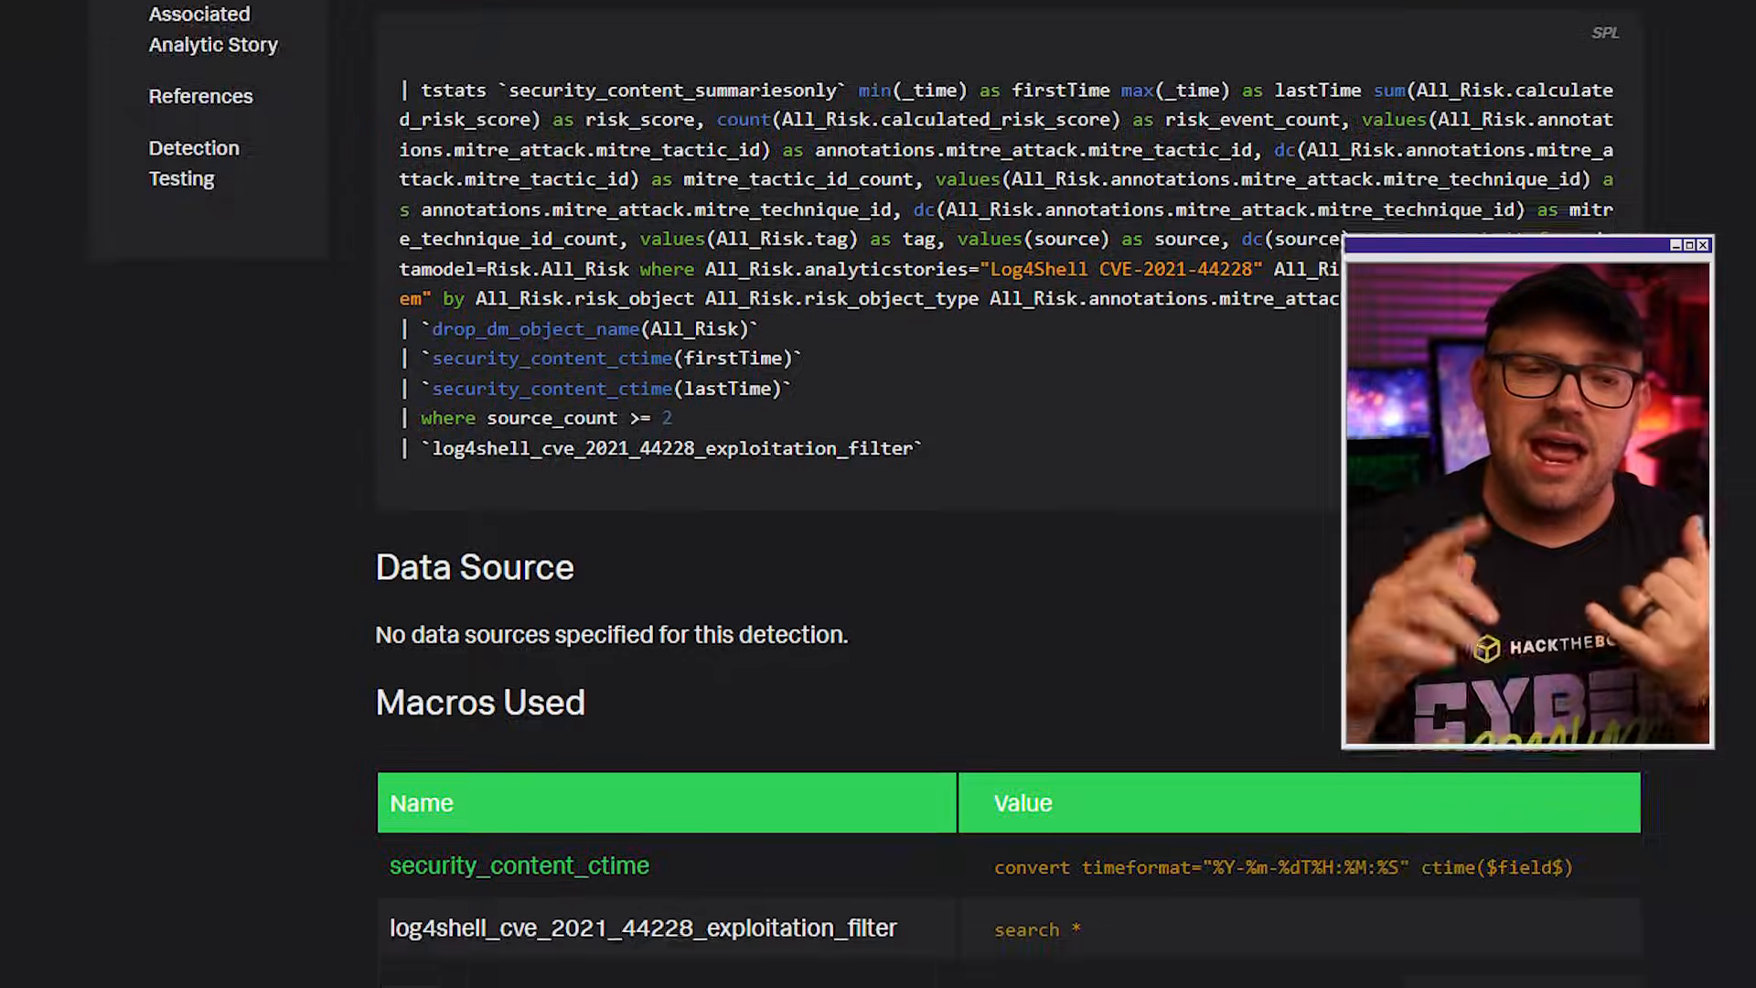